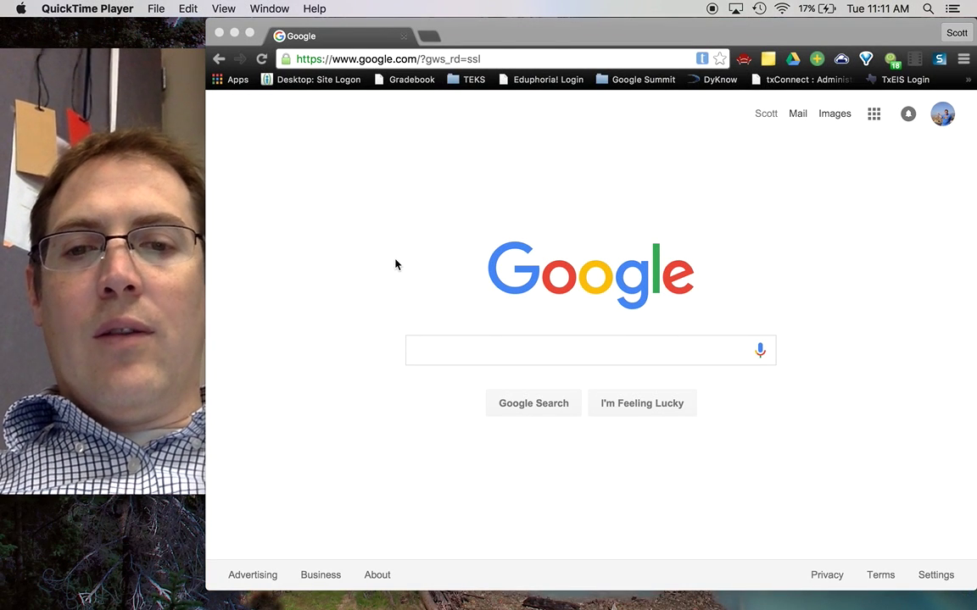
# Bring the Chrome window with the Google home page to the front
pyautogui.click(427, 348)
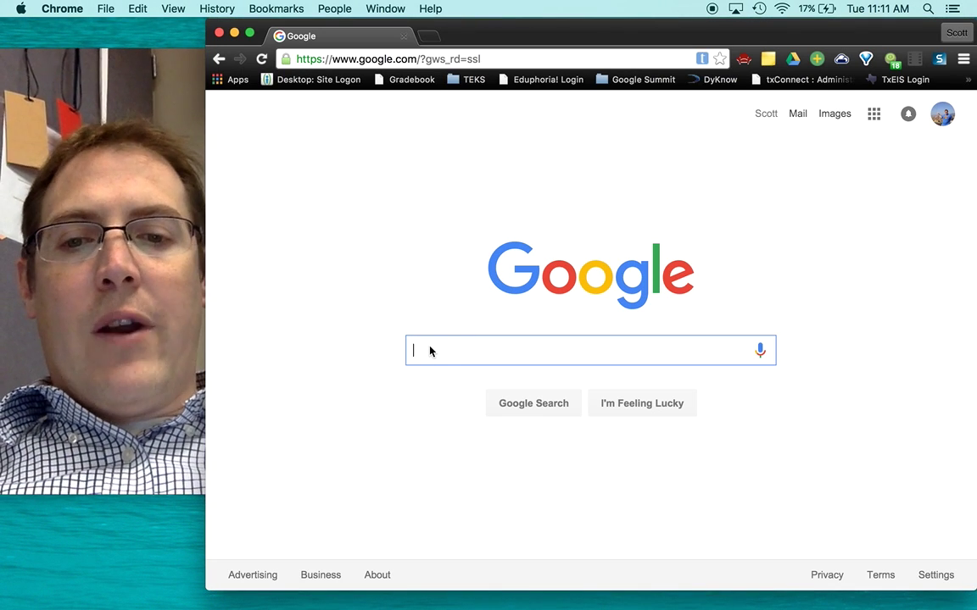
# Search Google for the two-word name, about 121,000,000 results
pyautogui.write('T')
pyautogui.press('BackSpace')
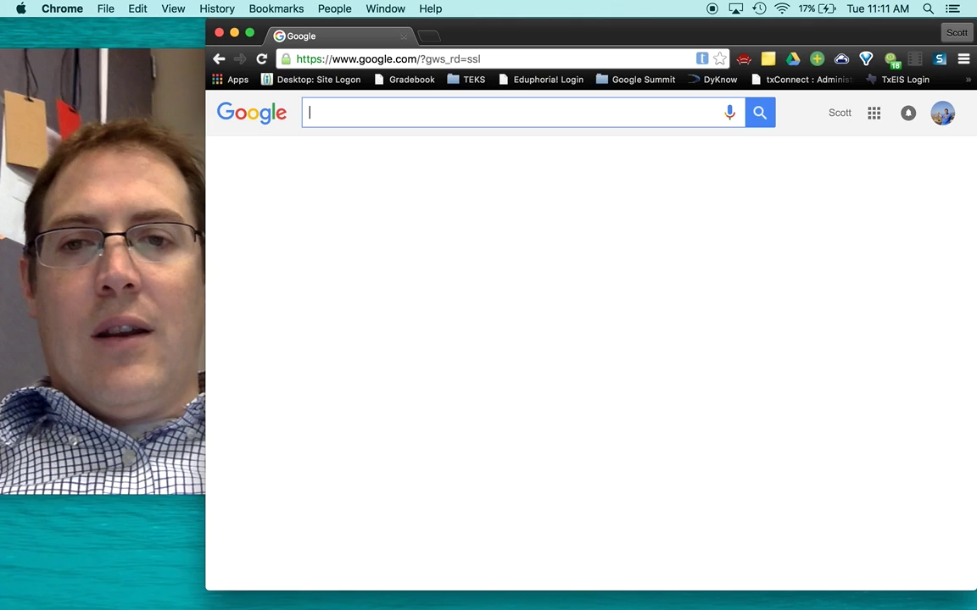
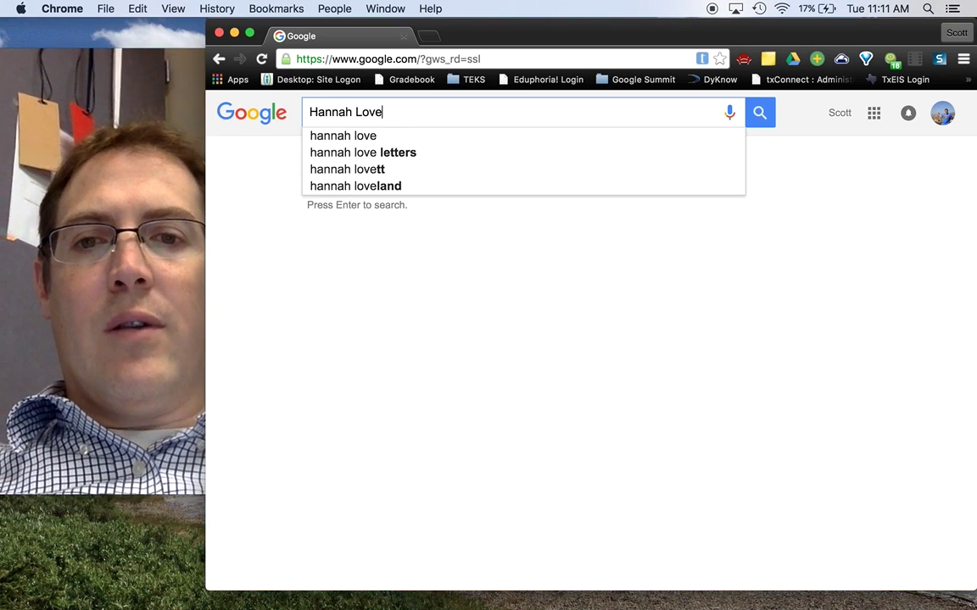
pyautogui.press('Return')
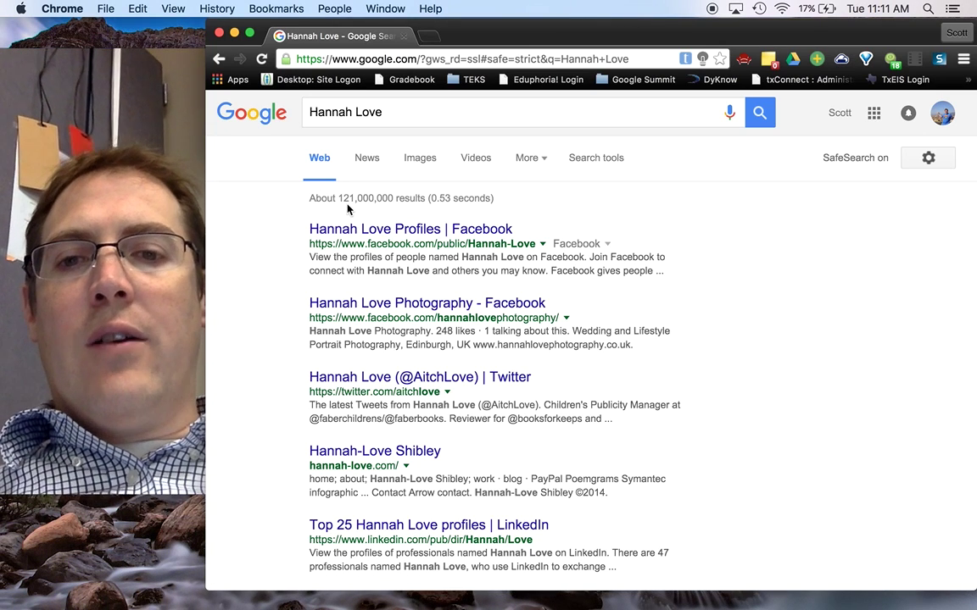
# Insert OR between the two words and rerun, giving about 4,450,000,000 results
pyautogui.click(358, 111)
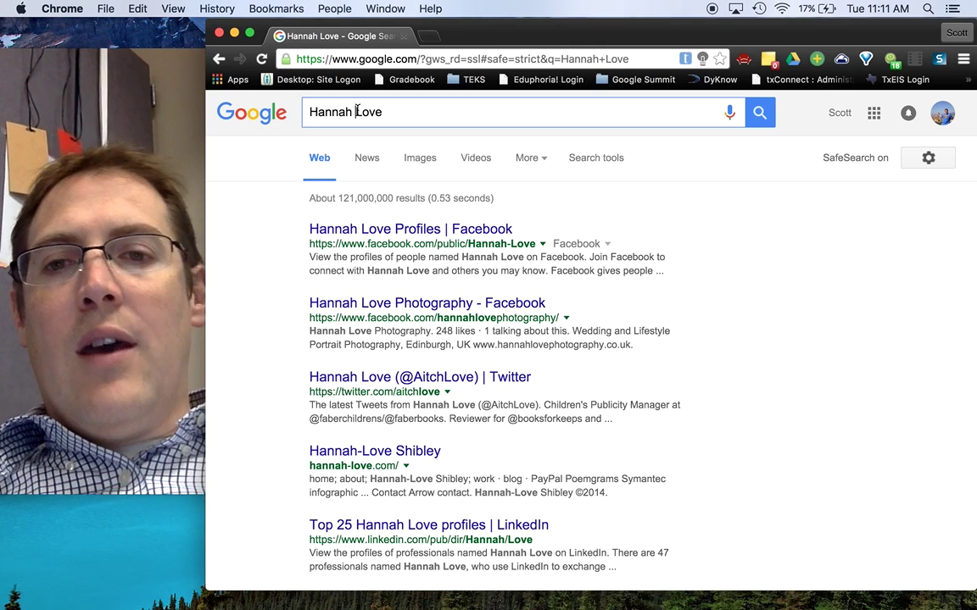
pyautogui.write('OR')
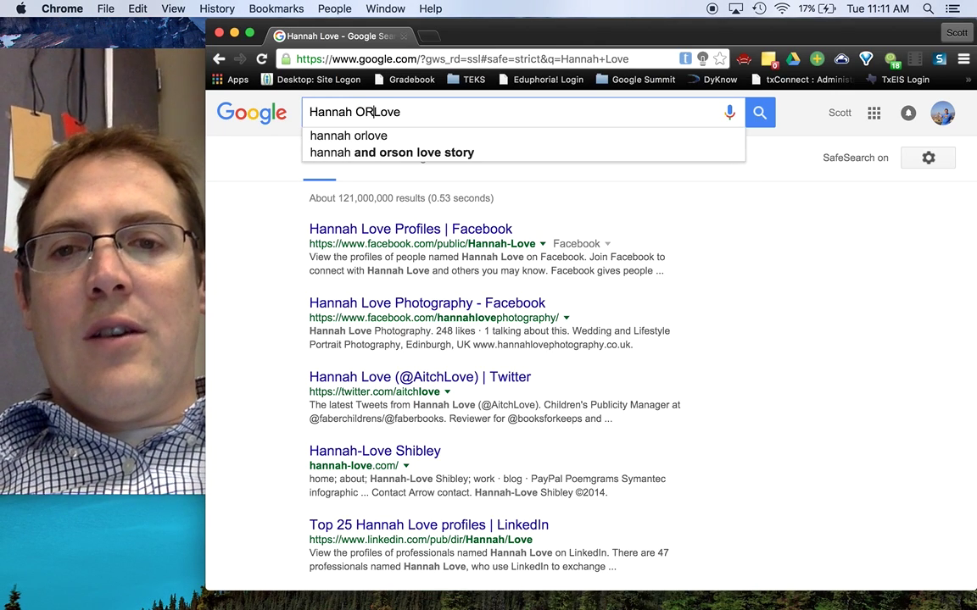
pyautogui.press('Return')
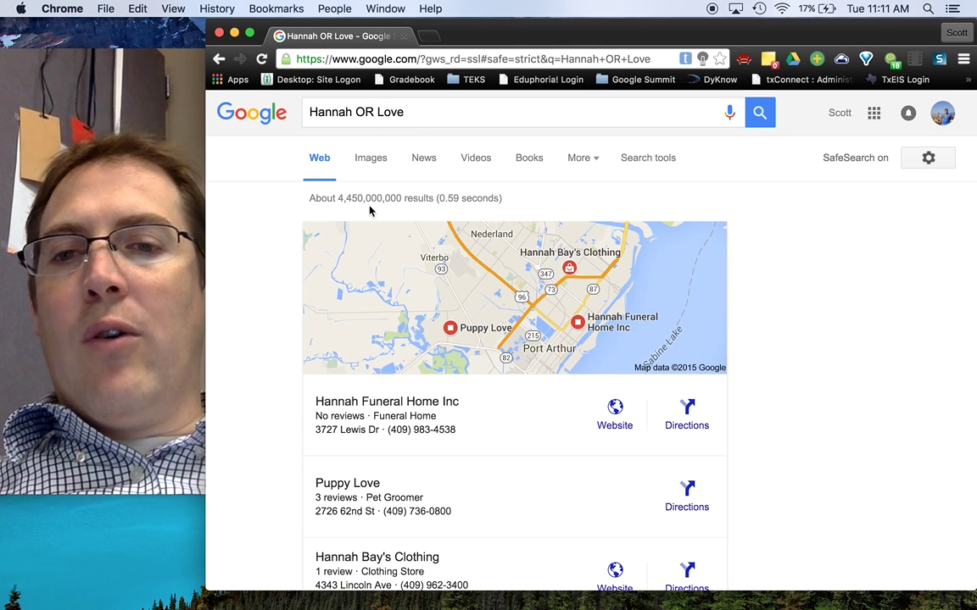
# Replace OR with + and search for the plus-joined name
pyautogui.doubleClick(362, 112)
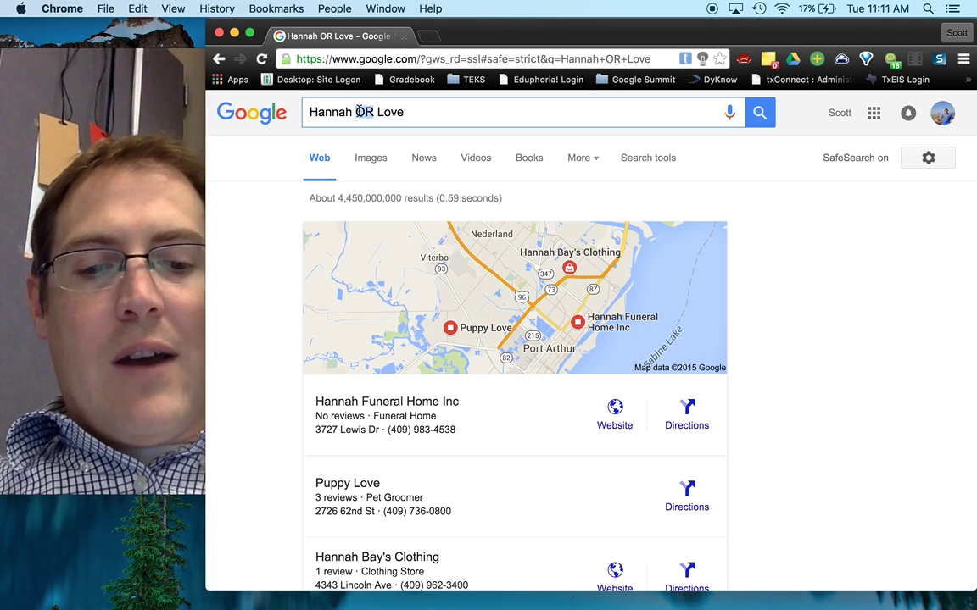
pyautogui.write('+')
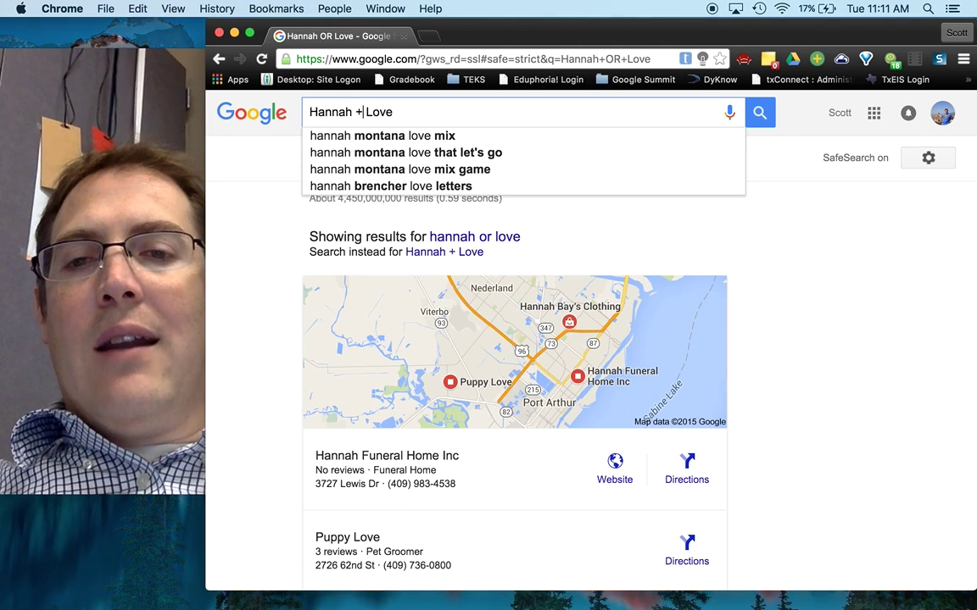
pyautogui.press('Return')
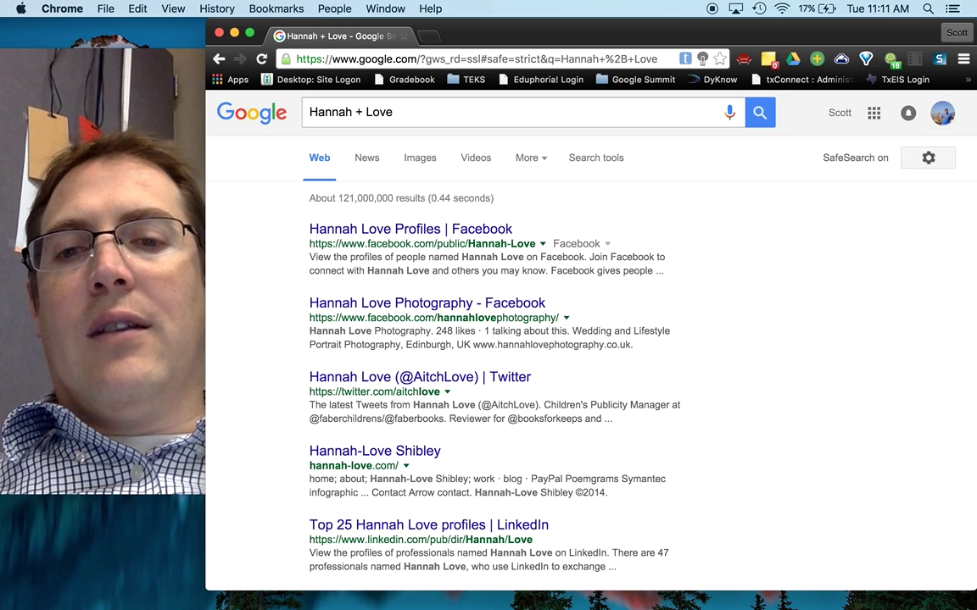
# Remove the + and rerun the plain two-word name search, about 121,000,000 results
pyautogui.click(363, 115)
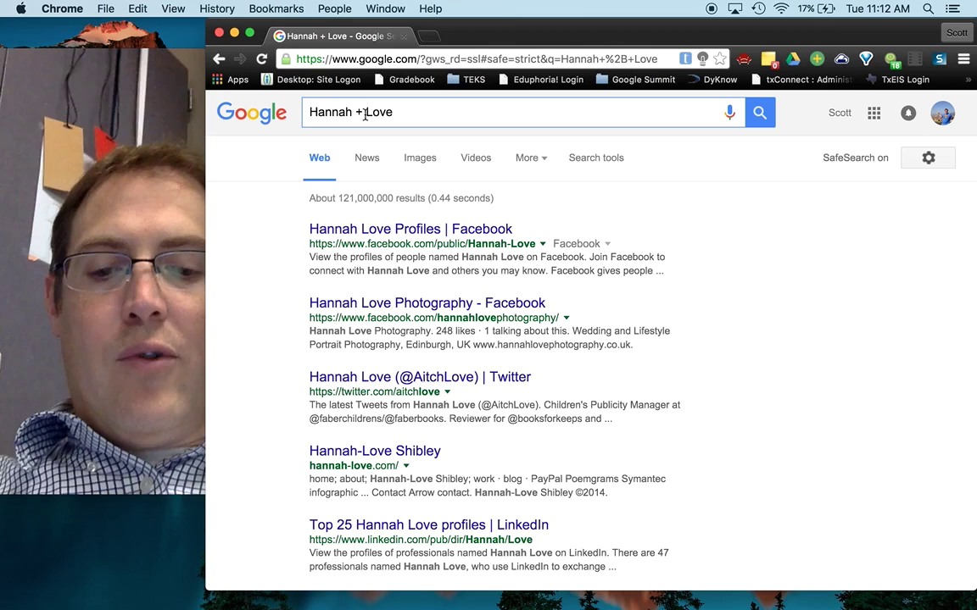
pyautogui.press('Return')
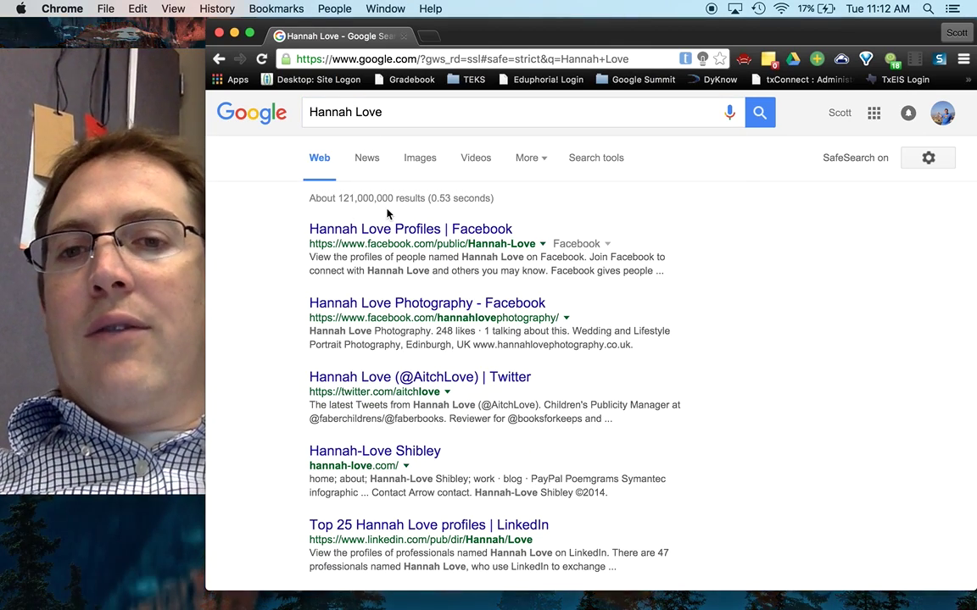
pyautogui.click(311, 115)
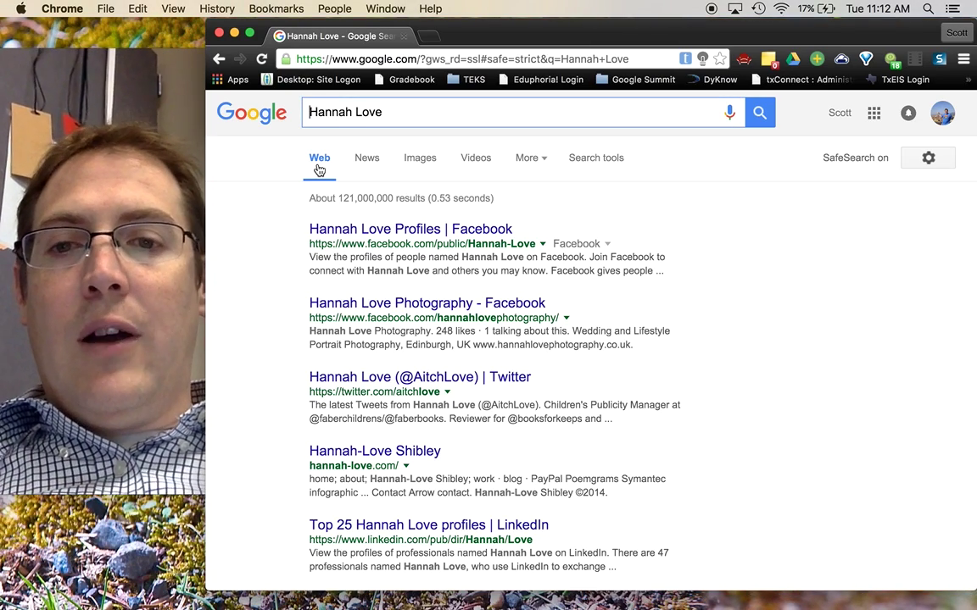
# Search for the name as an exact quoted phrase, about 136,000 results
pyautogui.write('"')
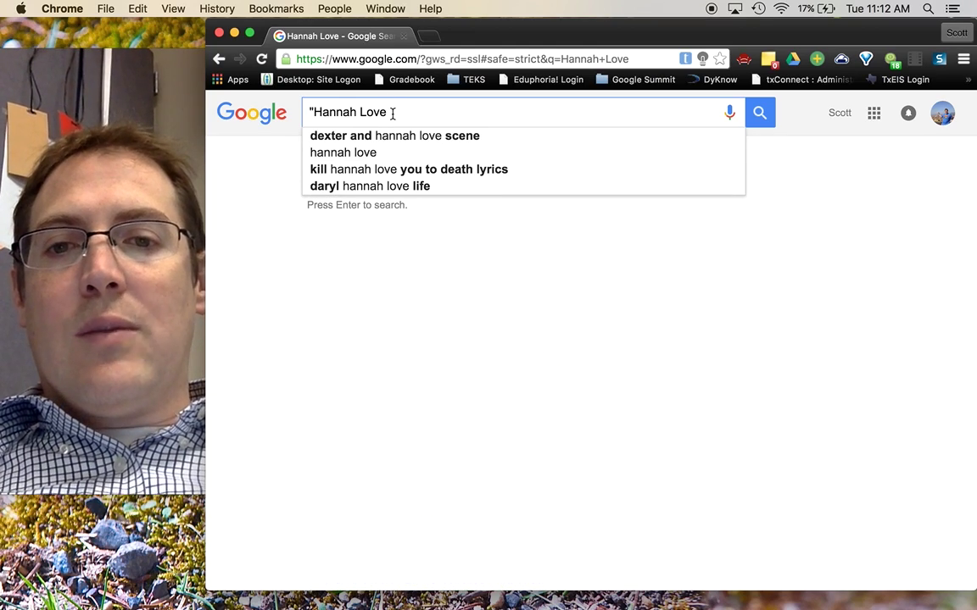
pyautogui.press('Return')
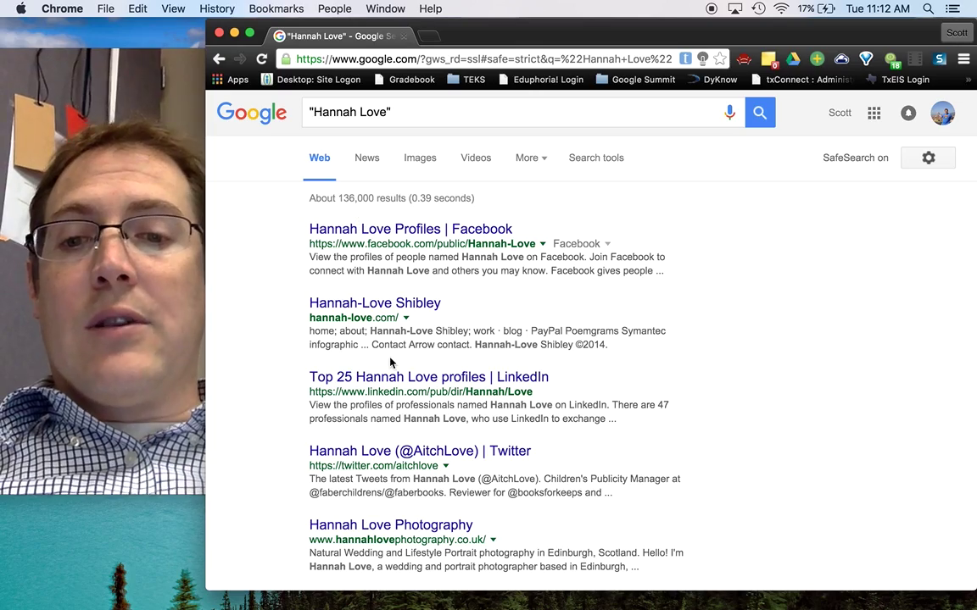
pyautogui.scroll(-10, 390, 362)
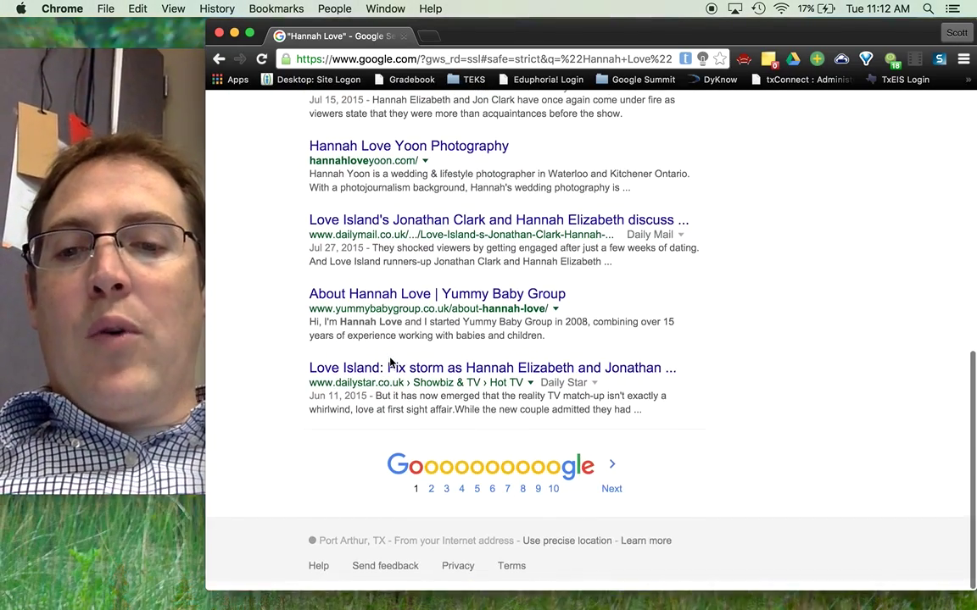
# Page through the exact-phrase results to page 3
pyautogui.click(611, 498)
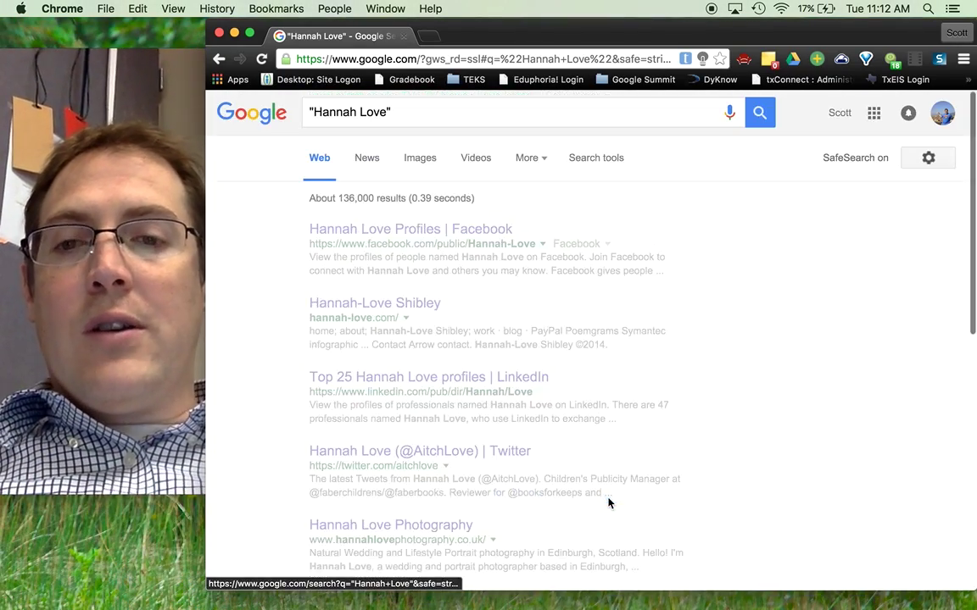
pyautogui.scroll(-5, 422, 374)
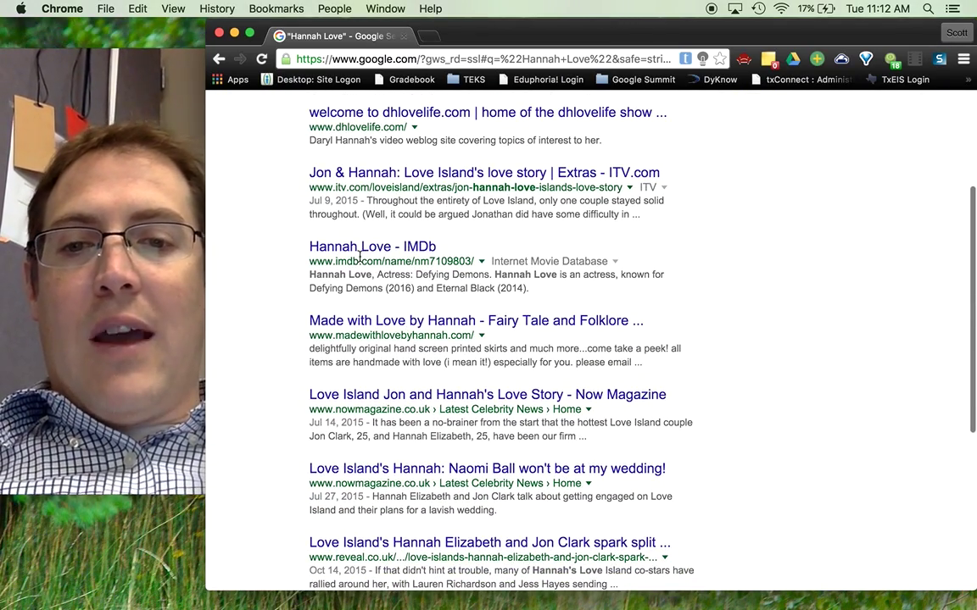
pyautogui.scroll(-4, 419, 365)
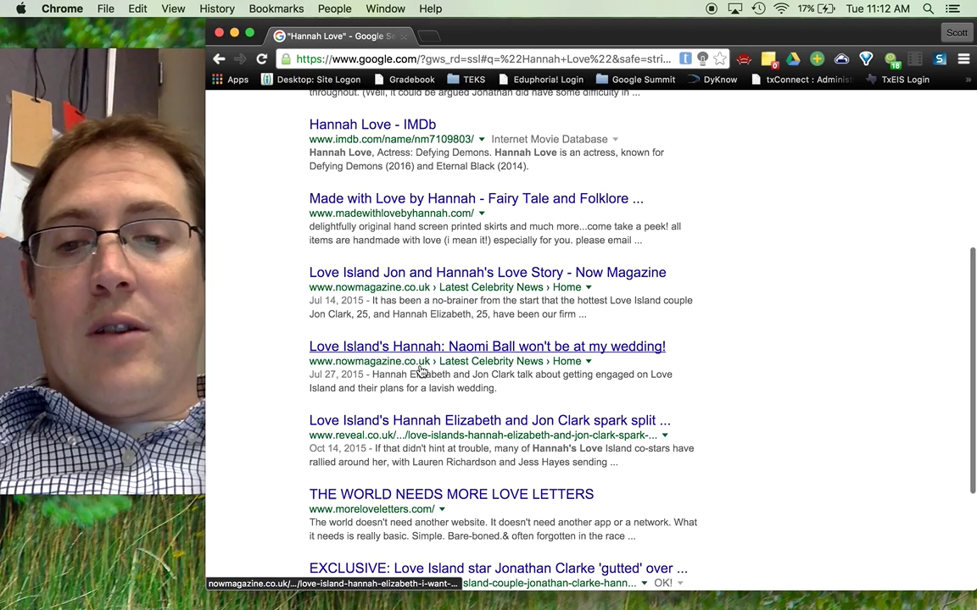
pyautogui.scroll(-3, 371, 467)
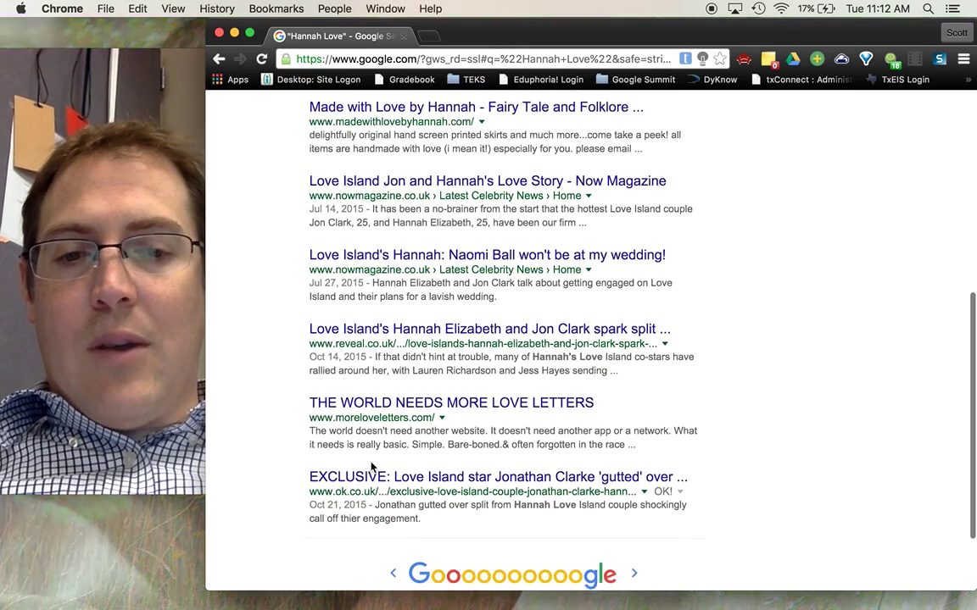
pyautogui.scroll(-1, 542, 397)
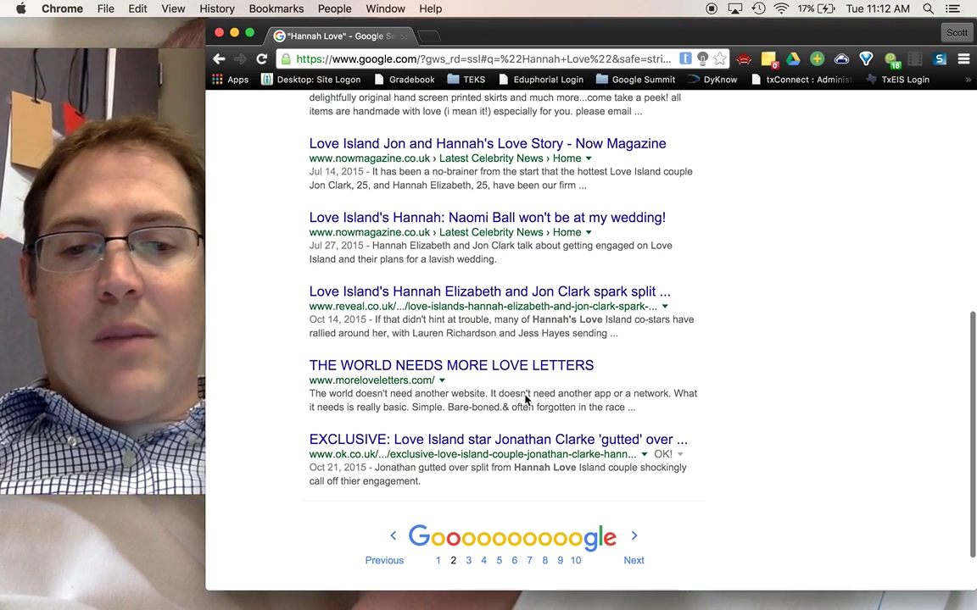
pyautogui.click(633, 556)
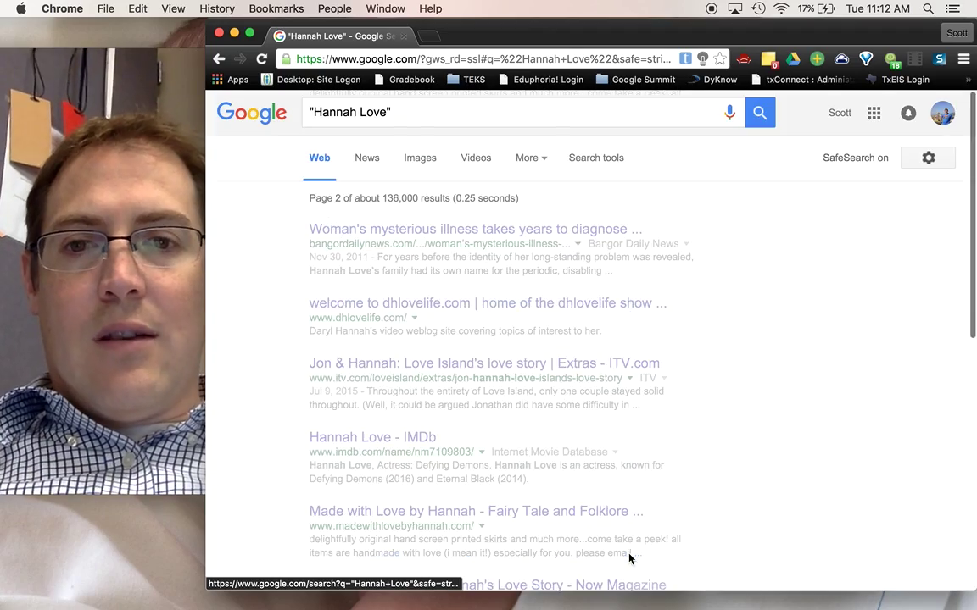
pyautogui.scroll(-5, 490, 432)
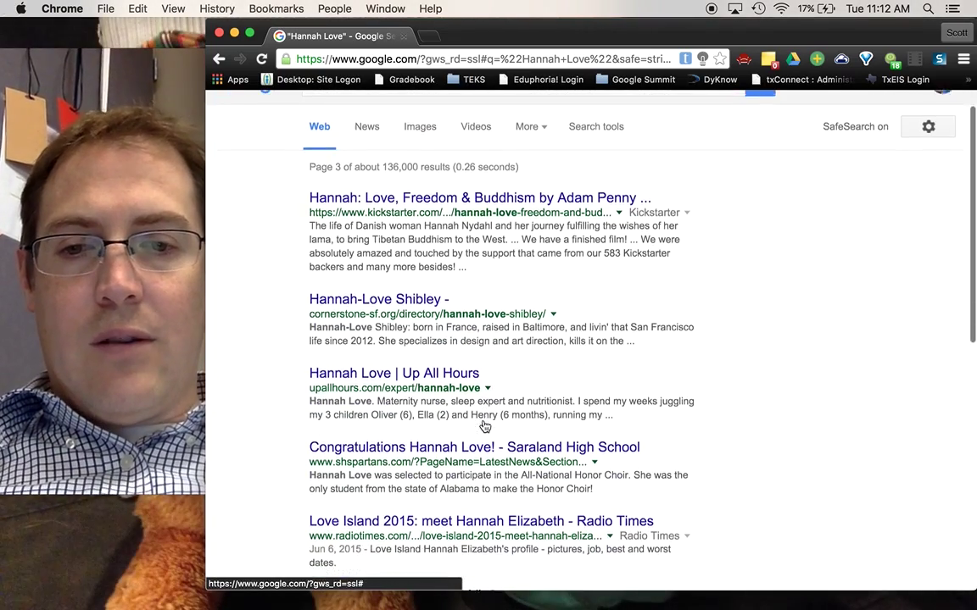
pyautogui.scroll(-4, 483, 420)
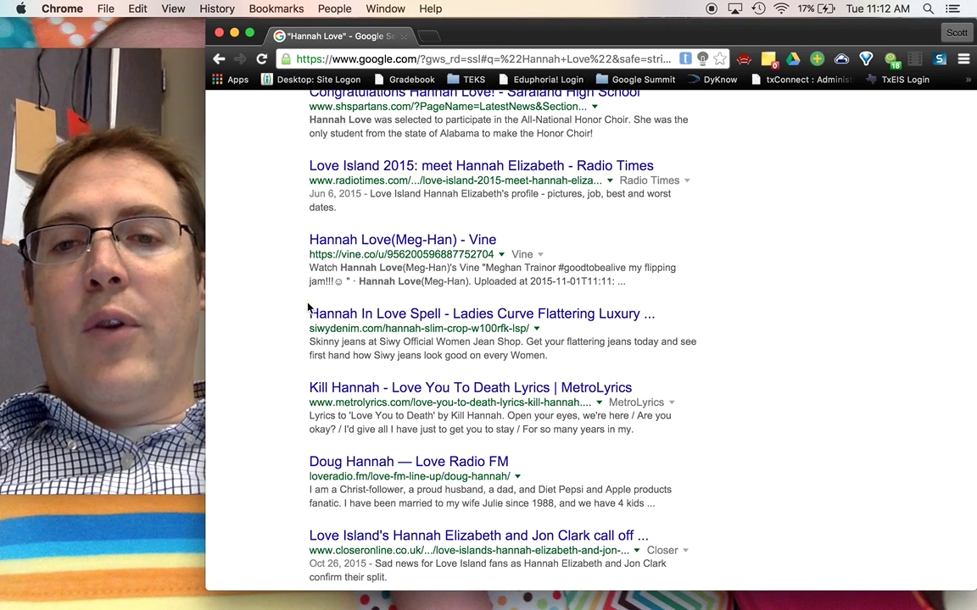
pyautogui.scroll(5, 407, 186)
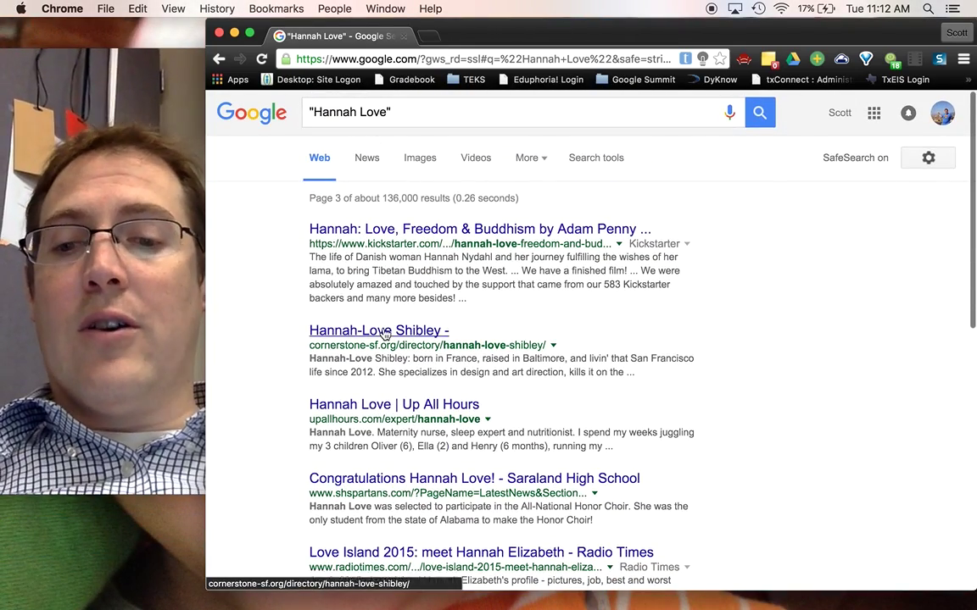
pyautogui.scroll(-5, 356, 255)
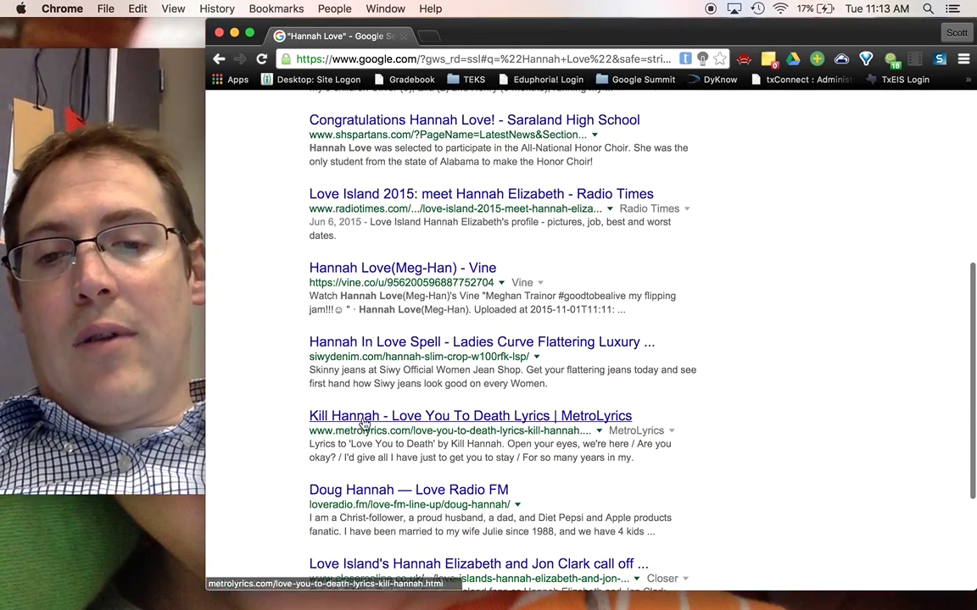
pyautogui.scroll(5, 402, 325)
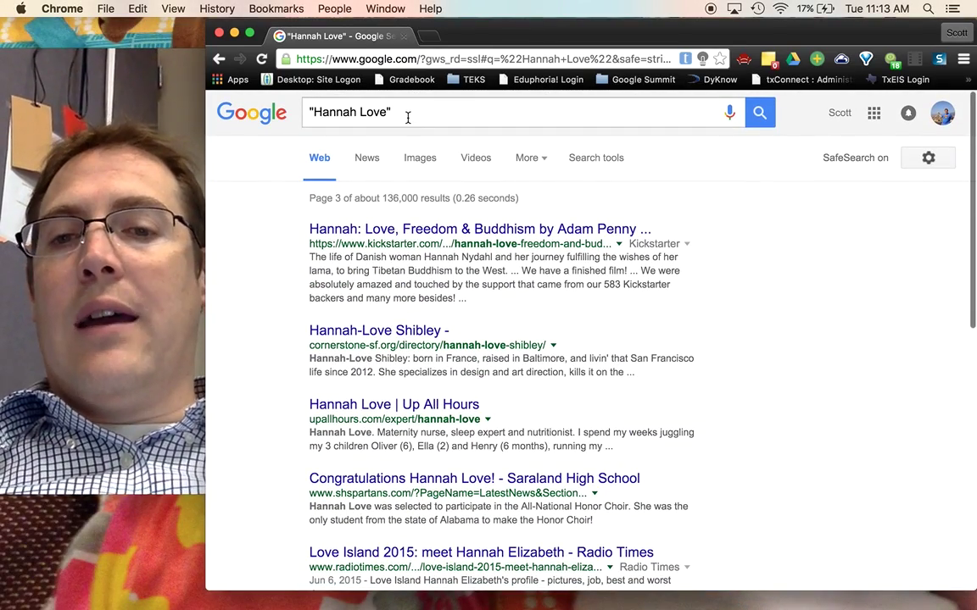
# Narrow the quoted-name search by appending + Texas
pyautogui.click(405, 115)
pyautogui.write('+')
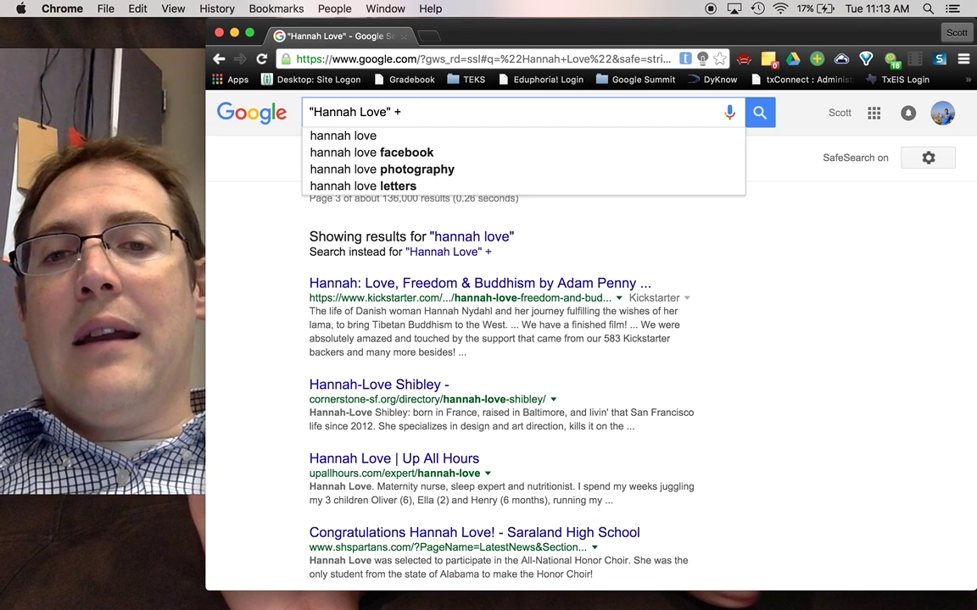
pyautogui.write(' Texas')
pyautogui.press('Return')
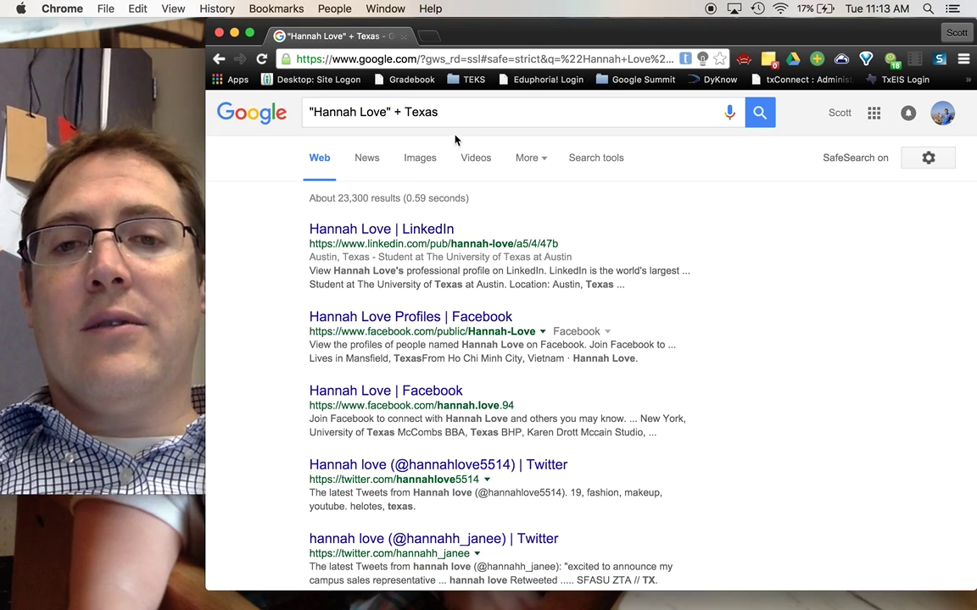
# Append + Beaumont to the query, then delete the entire query
pyautogui.click(461, 118)
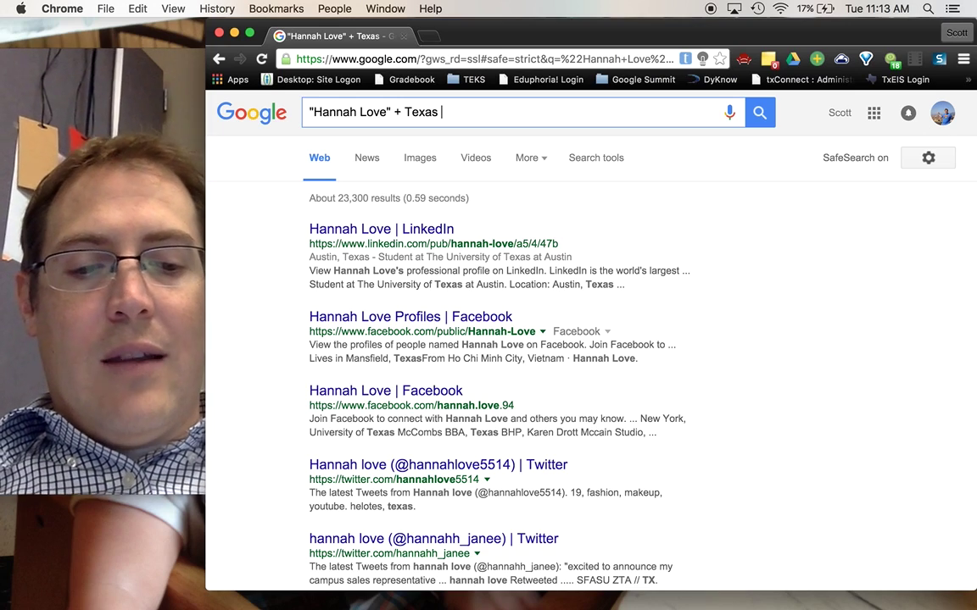
pyautogui.write('+ ')
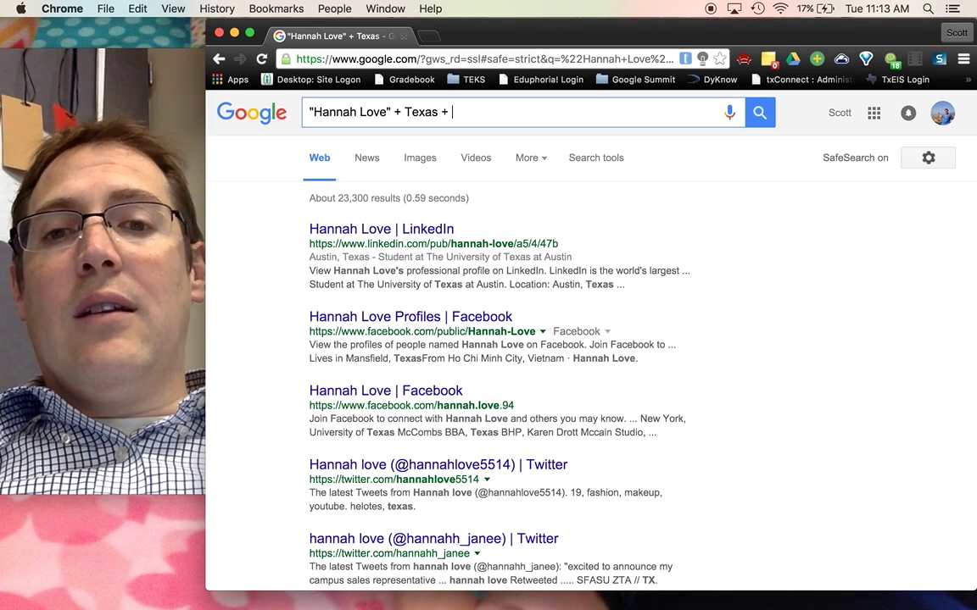
pyautogui.write('Beaumont')
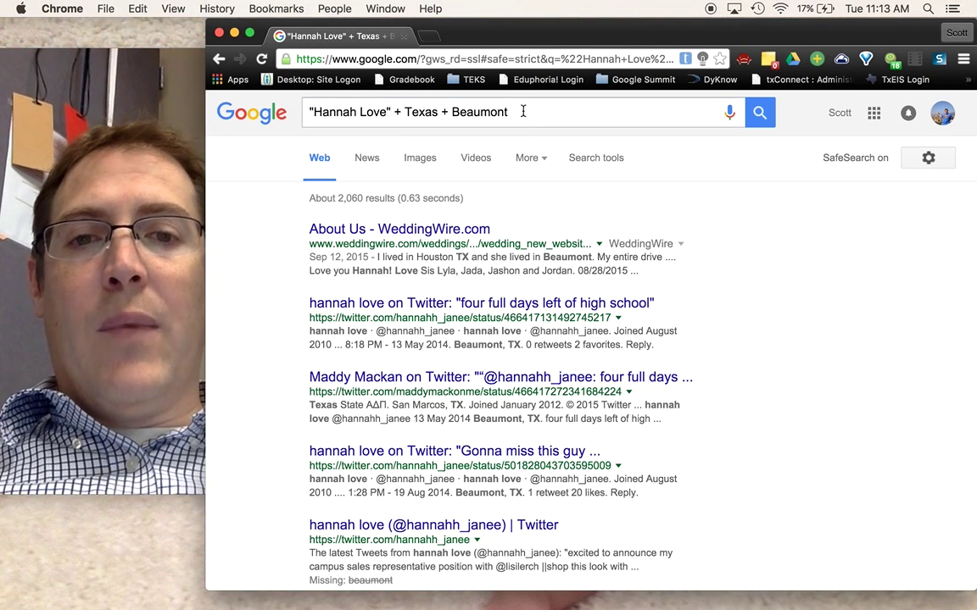
pyautogui.moveTo(523, 109); pyautogui.dragTo(289, 96)
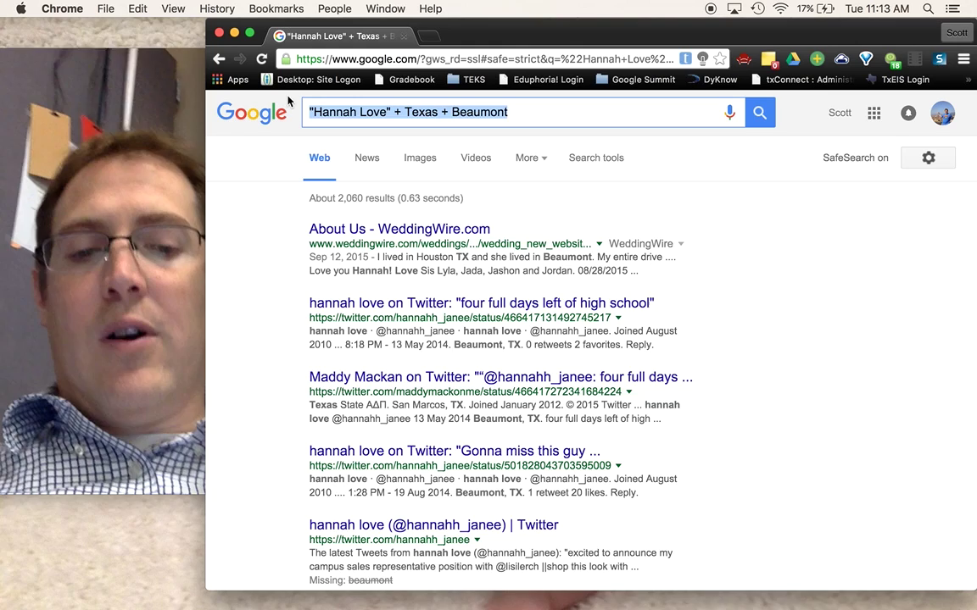
pyautogui.press('BackSpace')
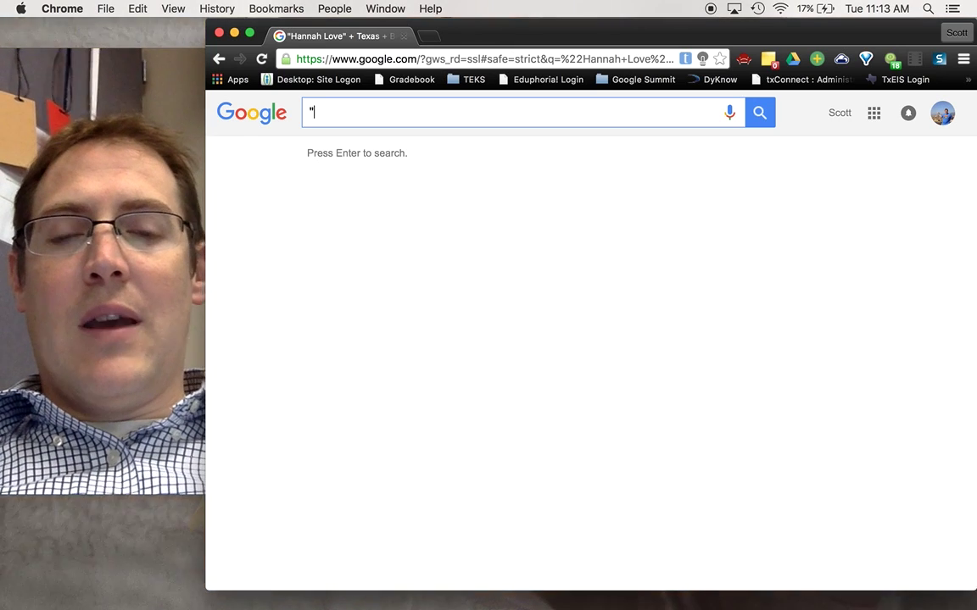
# Search for a quoted person's name + site:facebook.com to limit results to Facebook
pyautogui.write('John Ha')
pyautogui.press('BackSpace')
pyautogui.write('o')
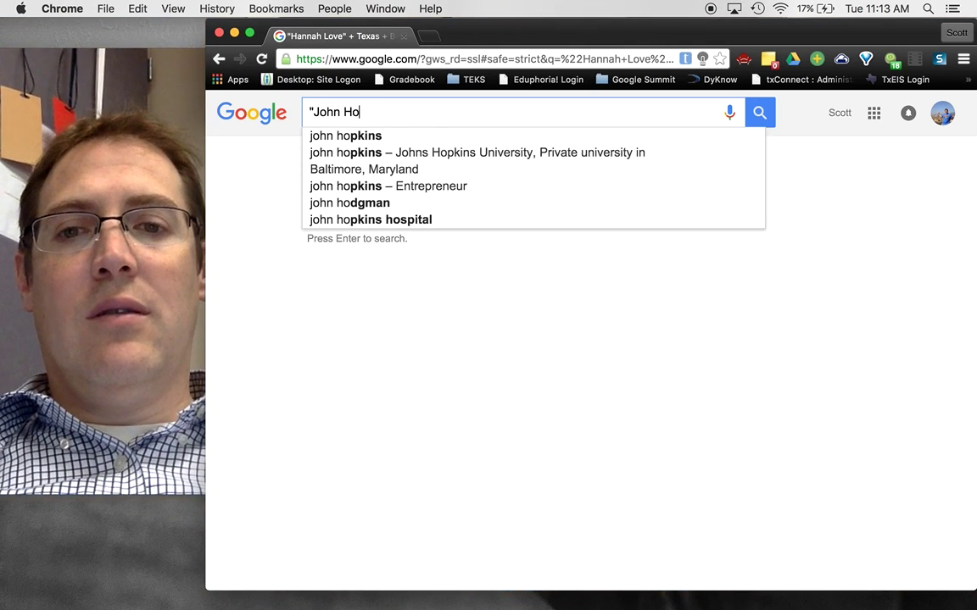
pyautogui.press('BackSpace')
pyautogui.press('BackSpace')
pyautogui.write('Jones"')
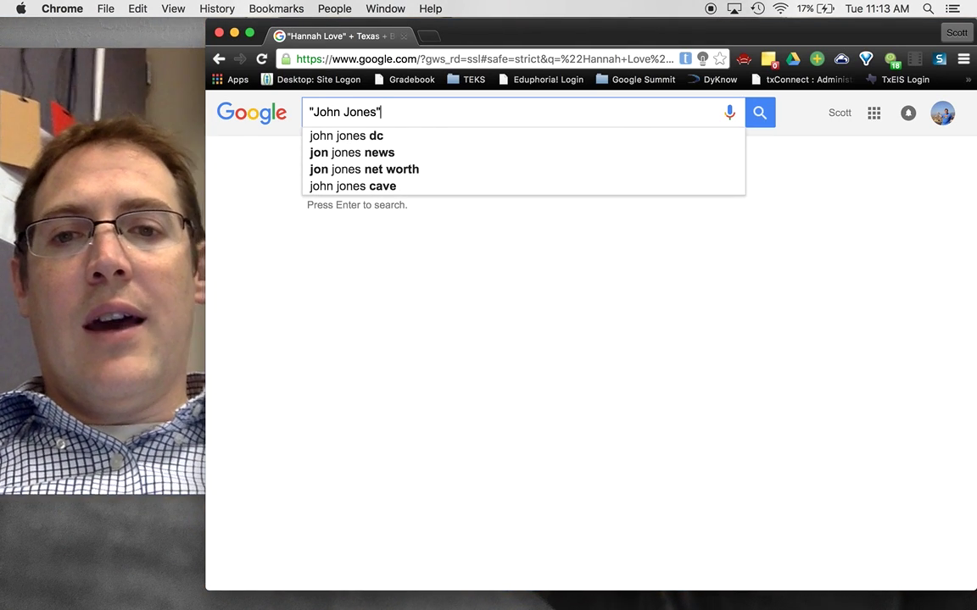
pyautogui.write(' + site:')
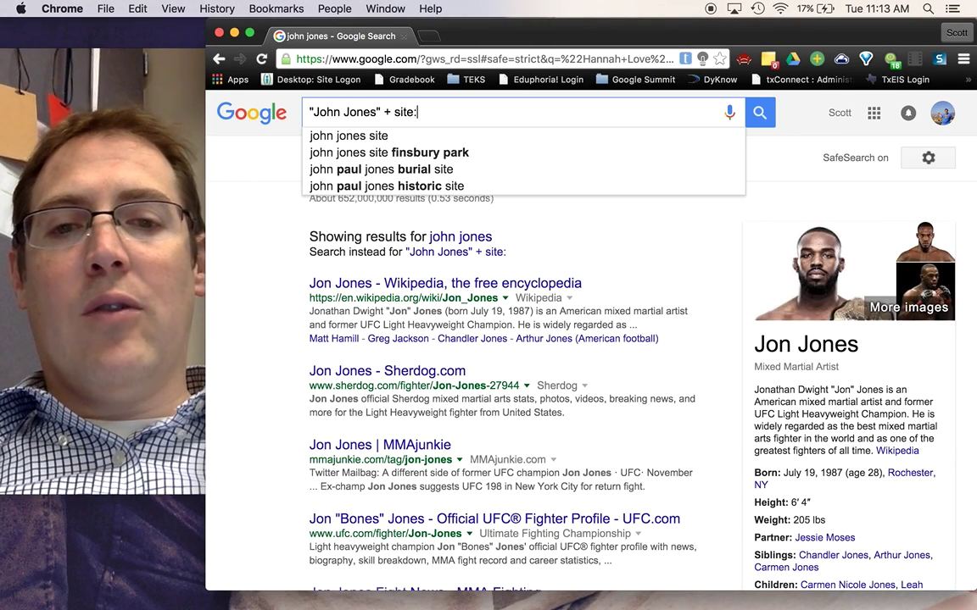
pyautogui.write('facebook.com')
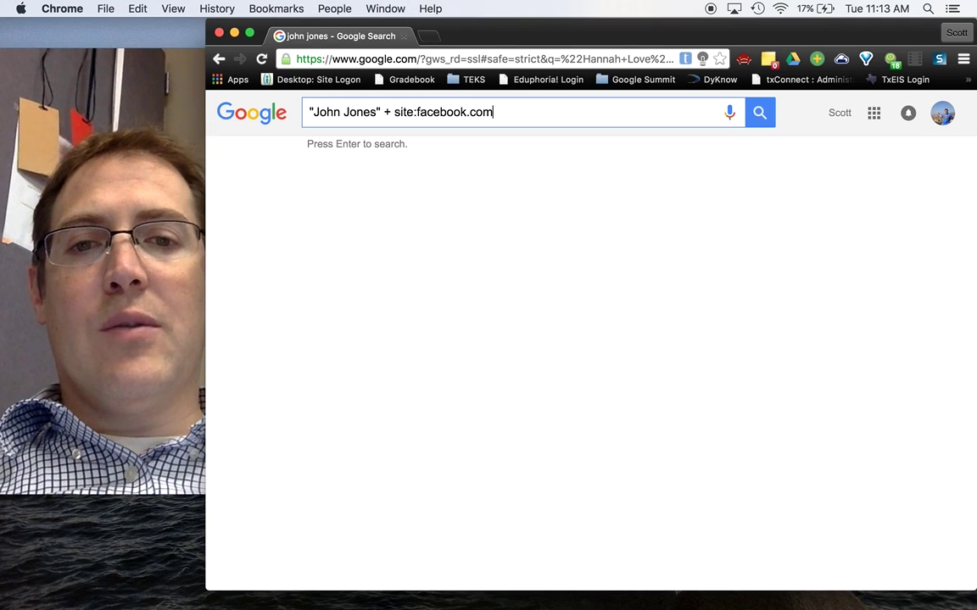
pyautogui.press('Return')
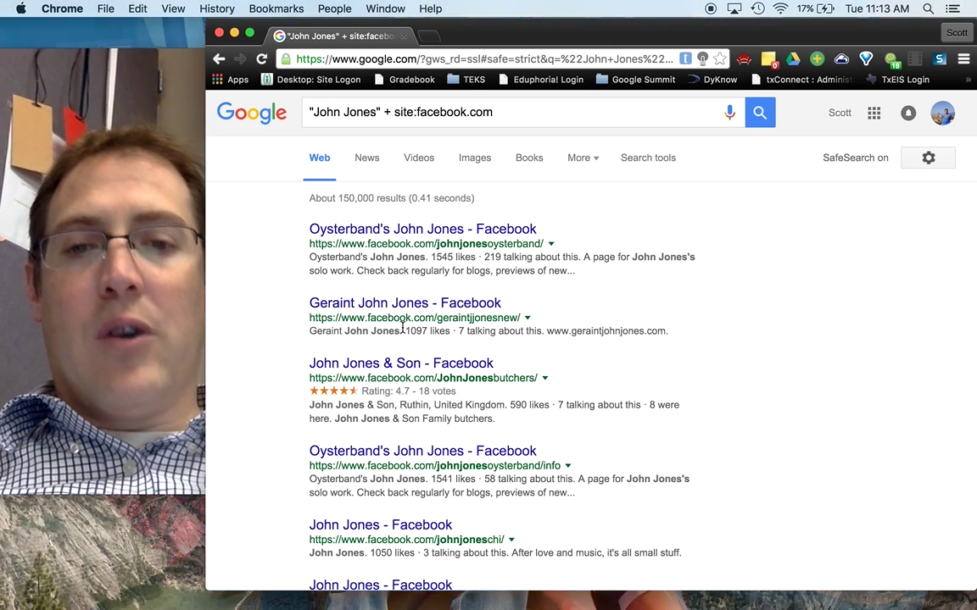
# Review the Facebook-only results, then replace the query with 'Lion +'
pyautogui.scroll(-2, 381, 280)
pyautogui.scroll(-2, 381, 280)
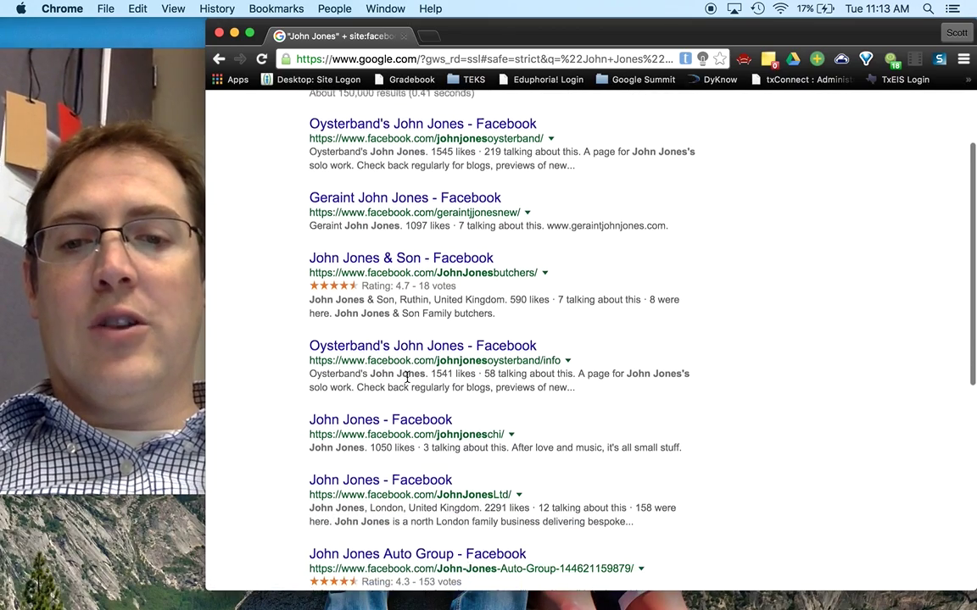
pyautogui.scroll(4, 382, 281)
pyautogui.scroll(-1, 383, 282)
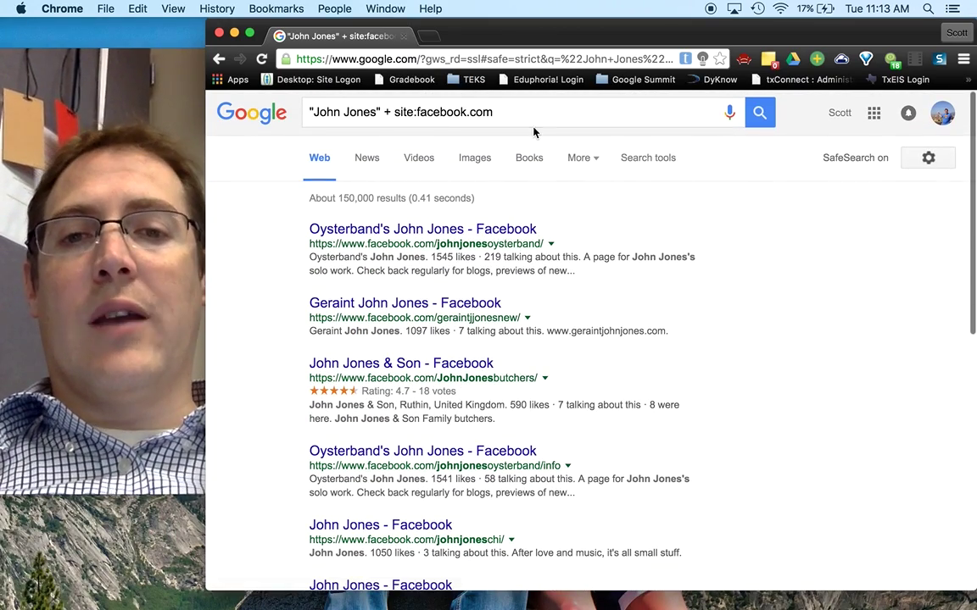
pyautogui.click(433, 105)
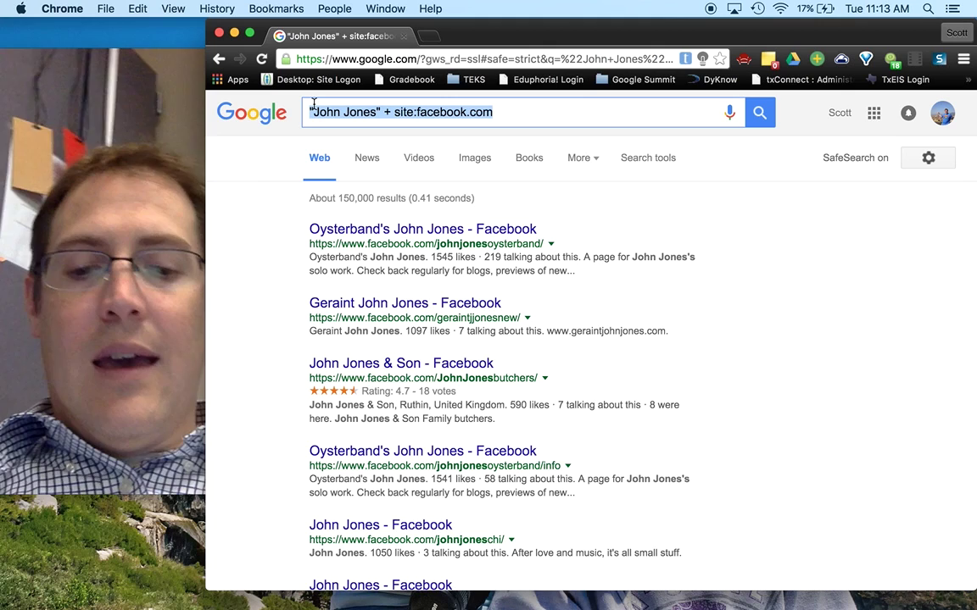
pyautogui.write('Li')
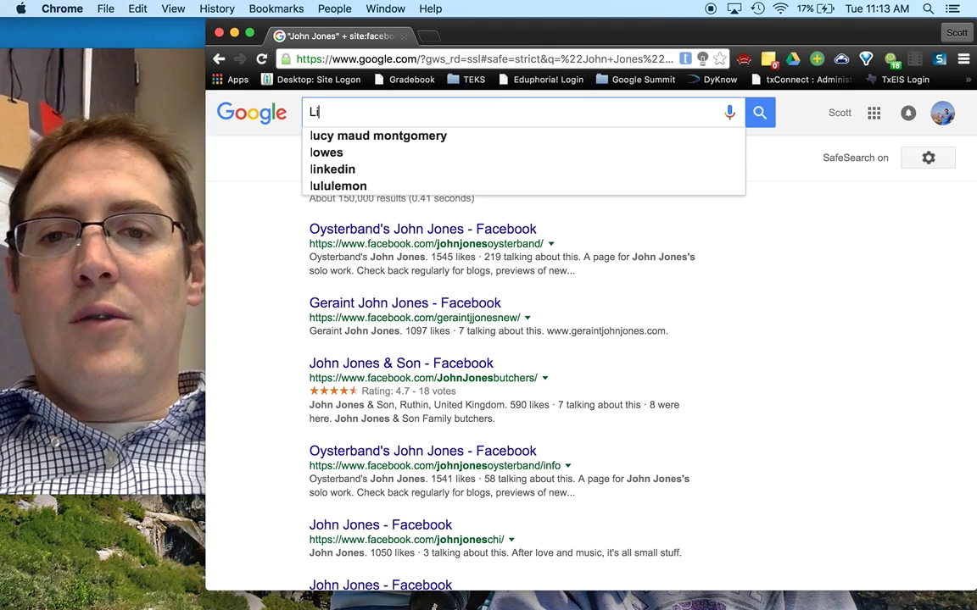
pyautogui.write('on + ')
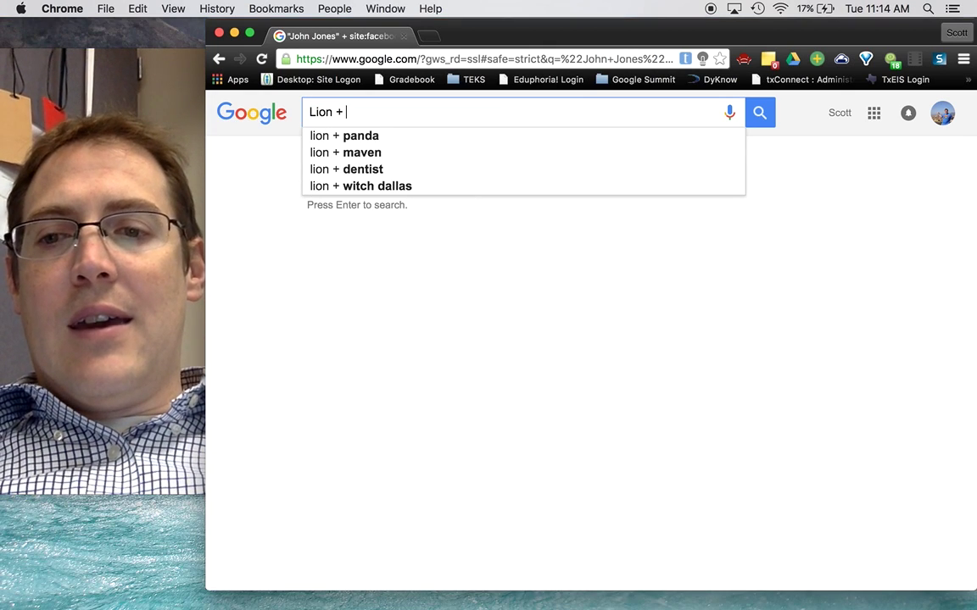
pyautogui.write('M')
# Search Lion + site:nationalgeographic.com and review its about 61,700 results
pyautogui.press('BackSpace')
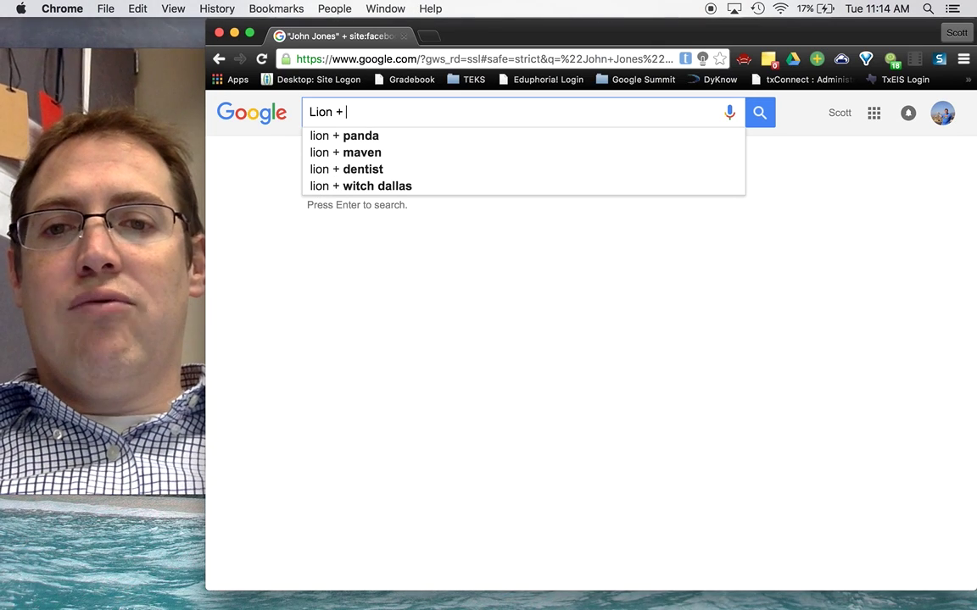
pyautogui.write('site')
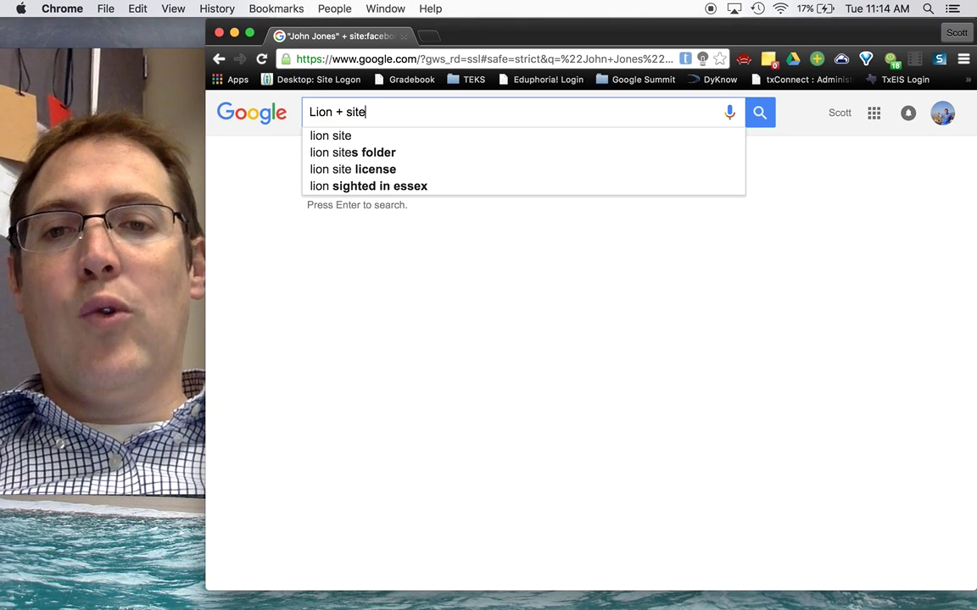
pyautogui.write(':')
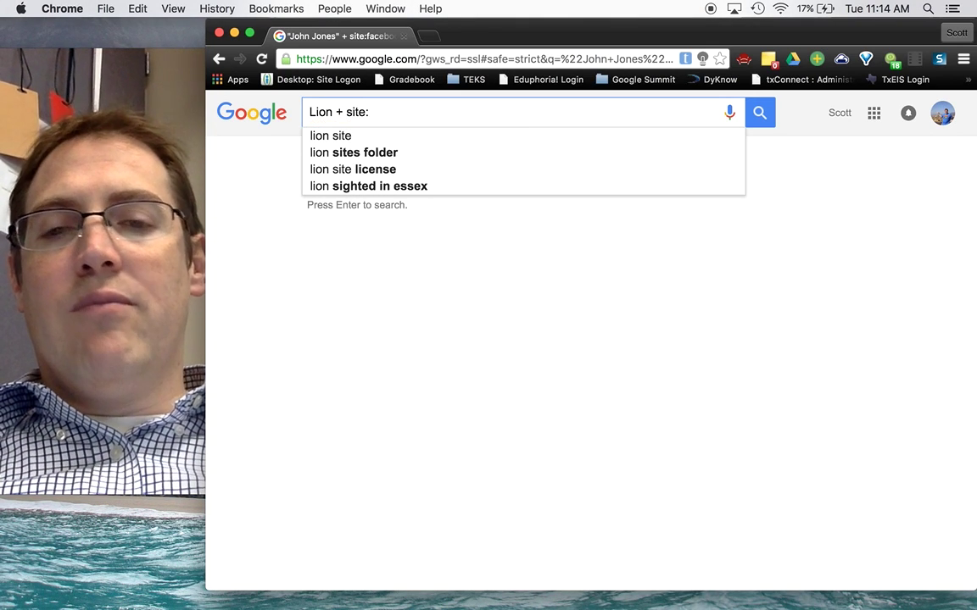
pyautogui.write('nationalgeo')
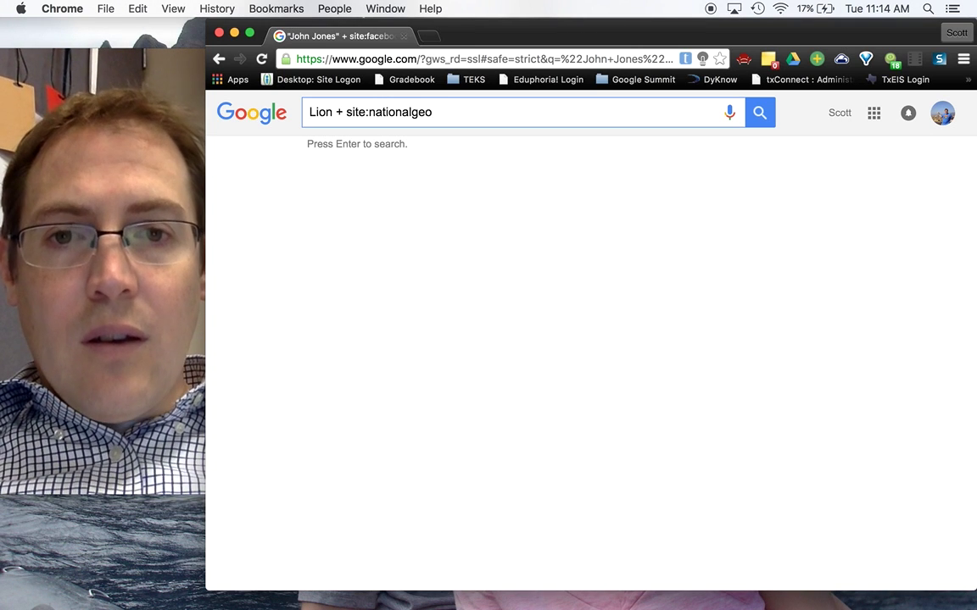
pyautogui.write('graphic.com')
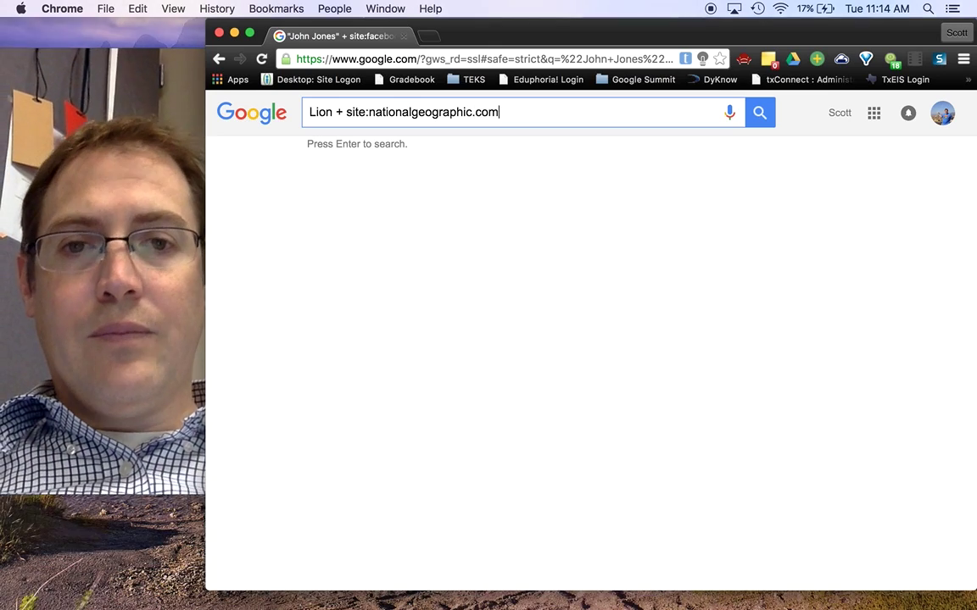
pyautogui.press('Return')
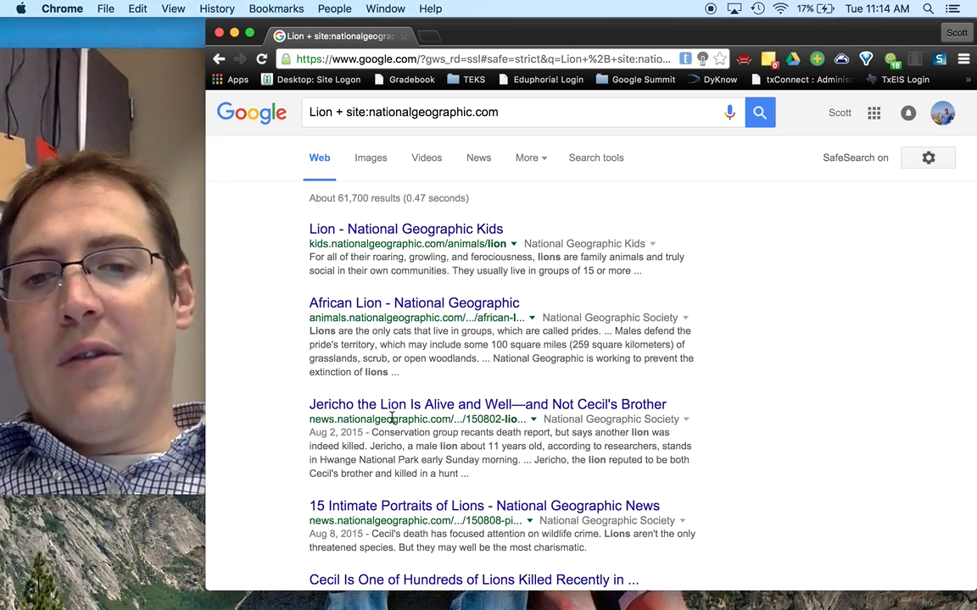
pyautogui.scroll(-5, 391, 470)
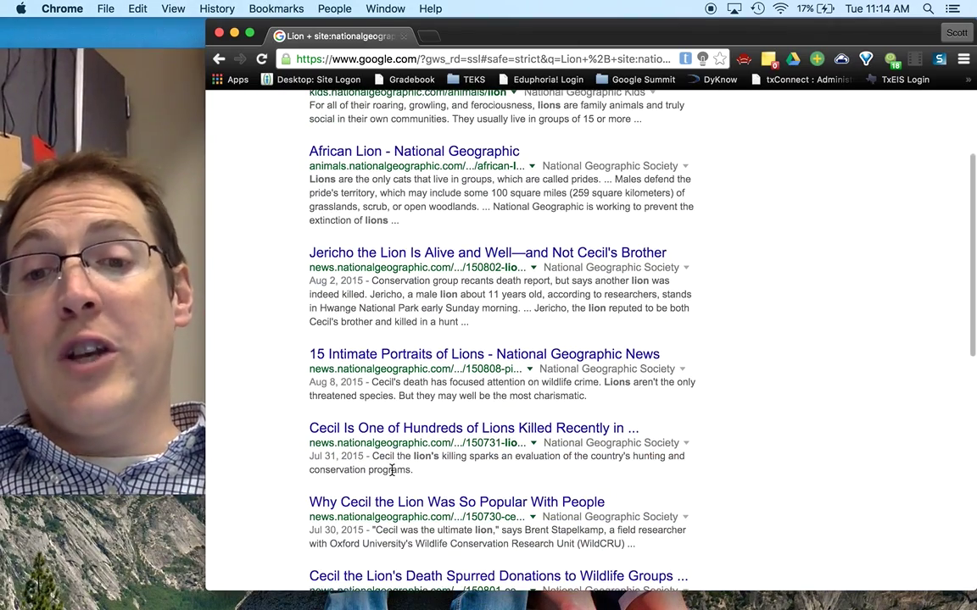
pyautogui.scroll(-5, 391, 471)
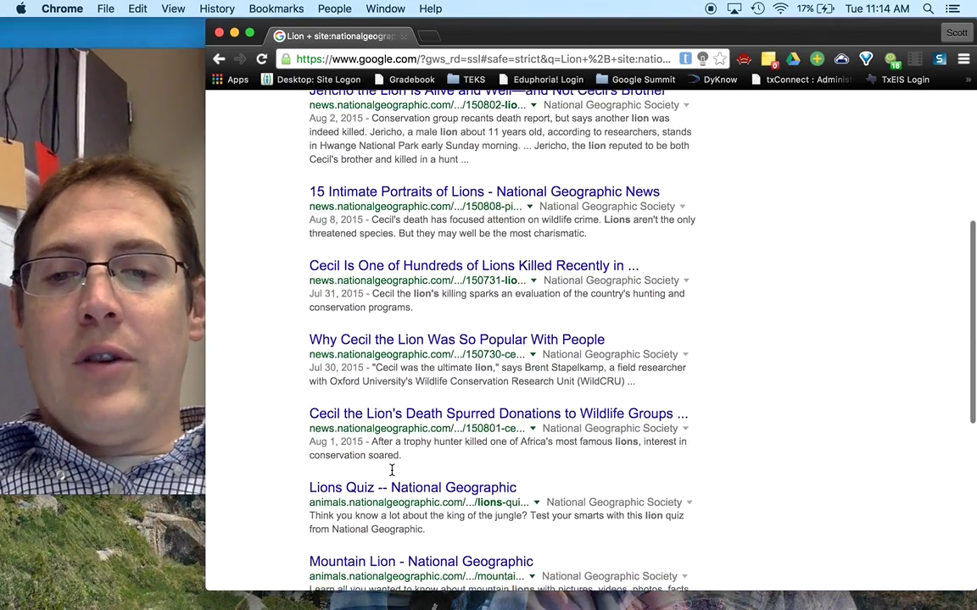
pyautogui.scroll(10, 392, 469)
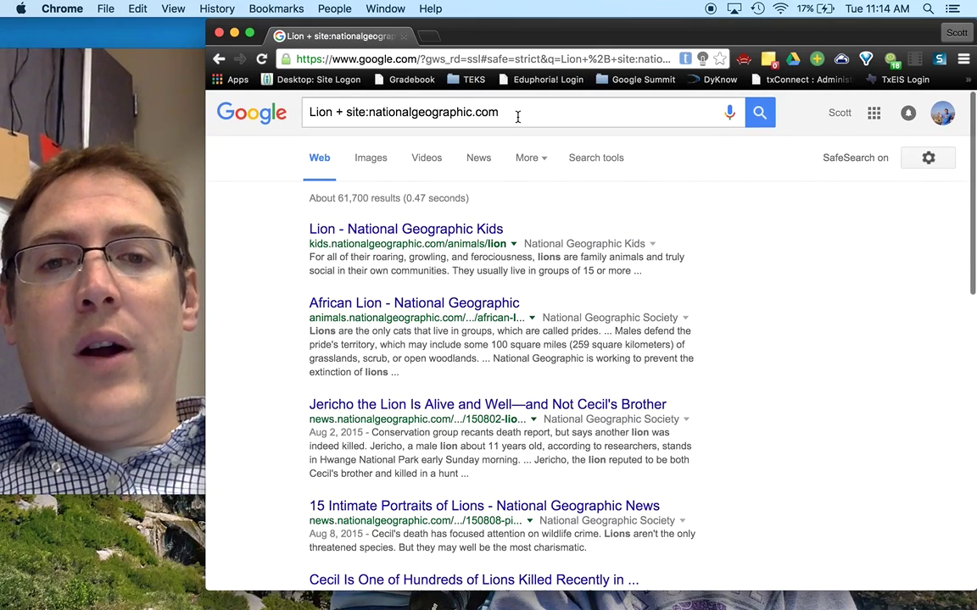
# Select and delete the text in the query box
pyautogui.click(517, 113)
pyautogui.moveTo(517, 114); pyautogui.dragTo(343, 106)
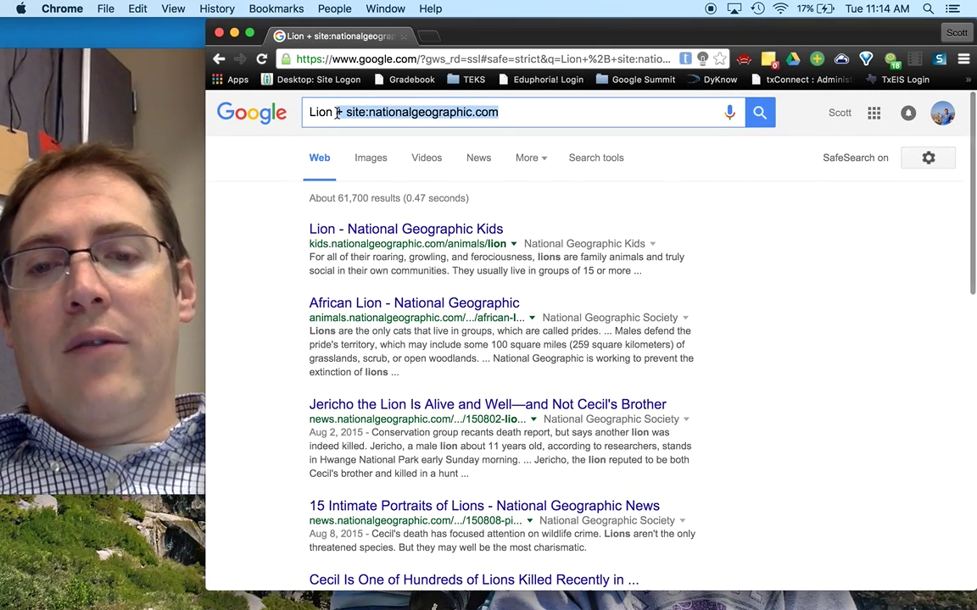
pyautogui.press('BackSpace')
pyautogui.press('BackSpace')
pyautogui.press('BackSpace')
pyautogui.press('BackSpace')
pyautogui.press('BackSpace')
pyautogui.press('BackSpace')
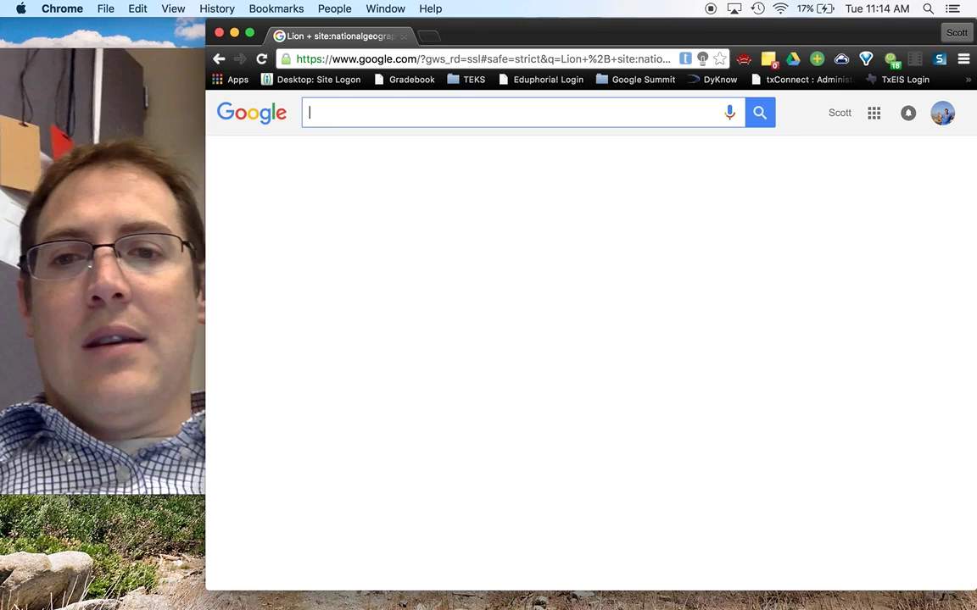
# Search Jaguar, then Jaguar -car, dropping results from 160,000,000 to 116,000,000
pyautogui.write('Jaguar')
pyautogui.press('Return')
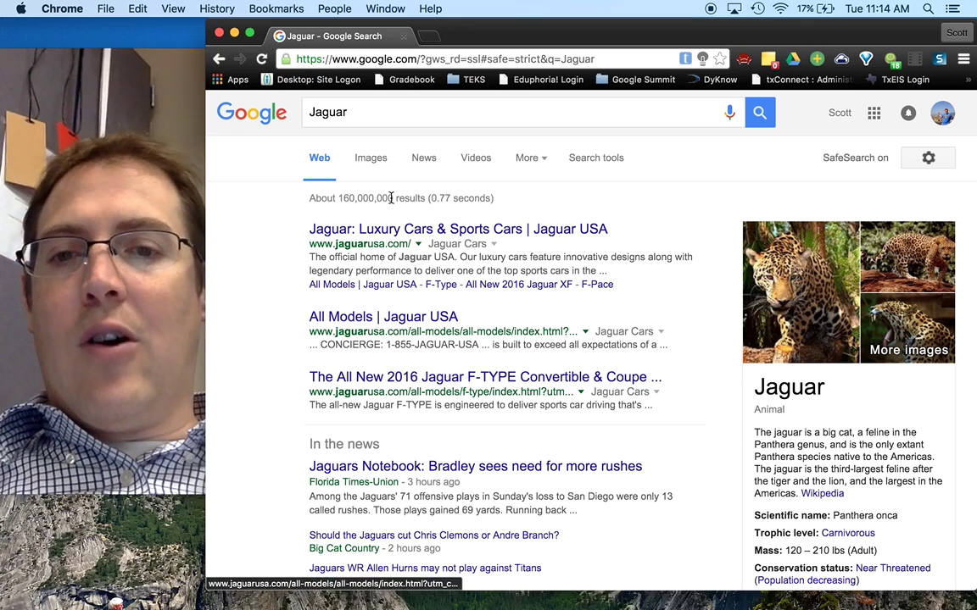
pyautogui.click(383, 115)
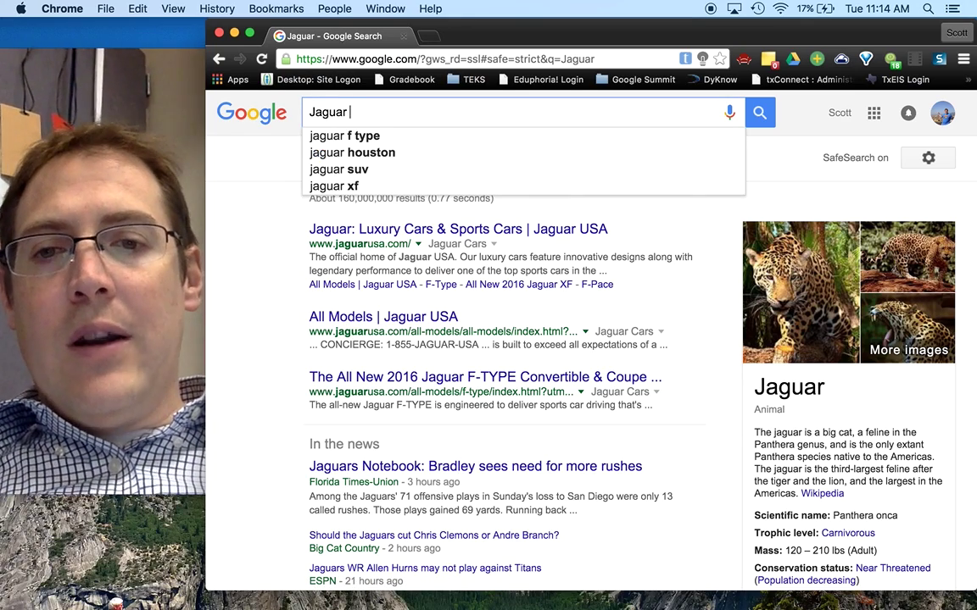
pyautogui.write('-')
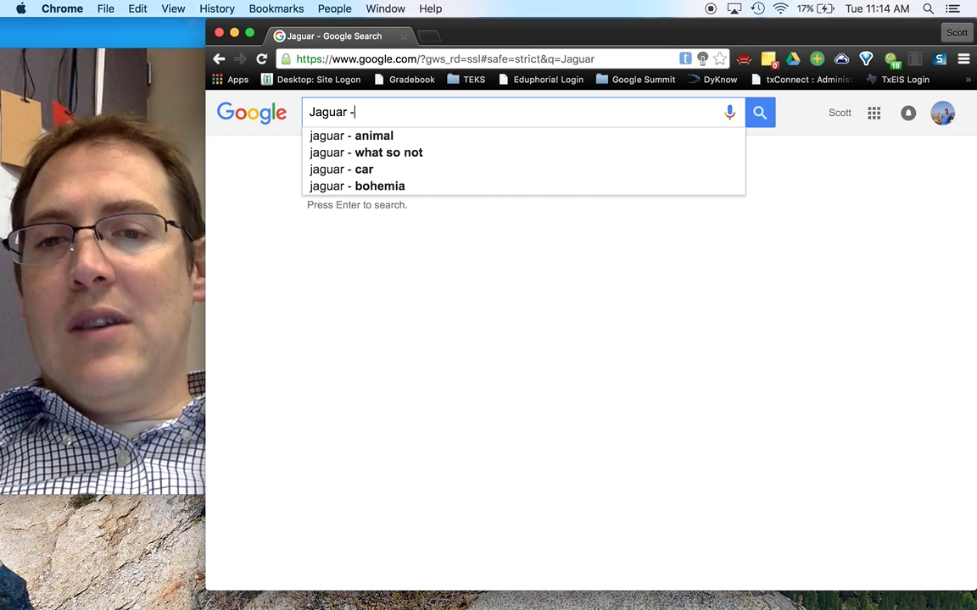
pyautogui.write('car')
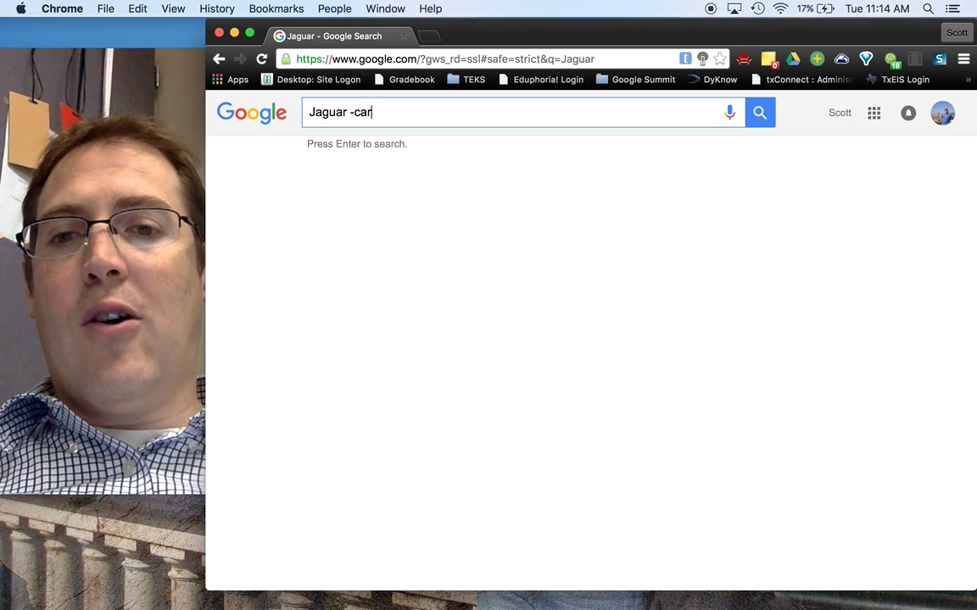
pyautogui.press('Return')
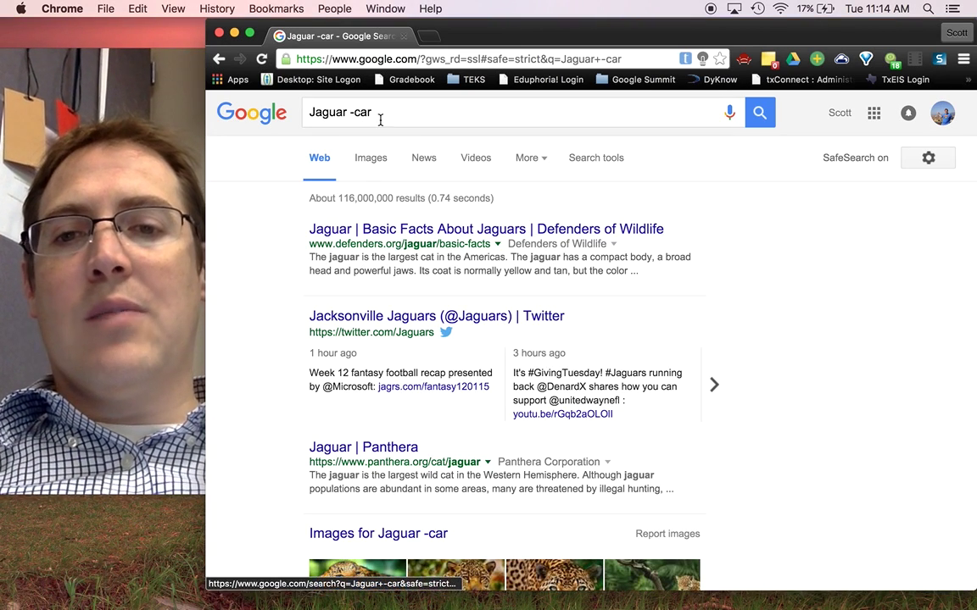
pyautogui.click(373, 112)
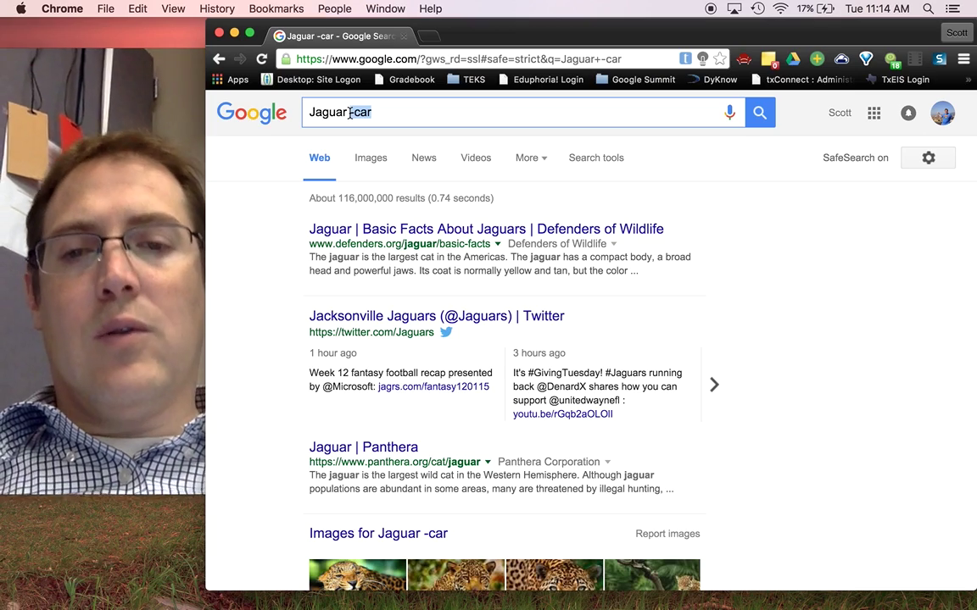
pyautogui.press('BackSpace')
pyautogui.press('Return')
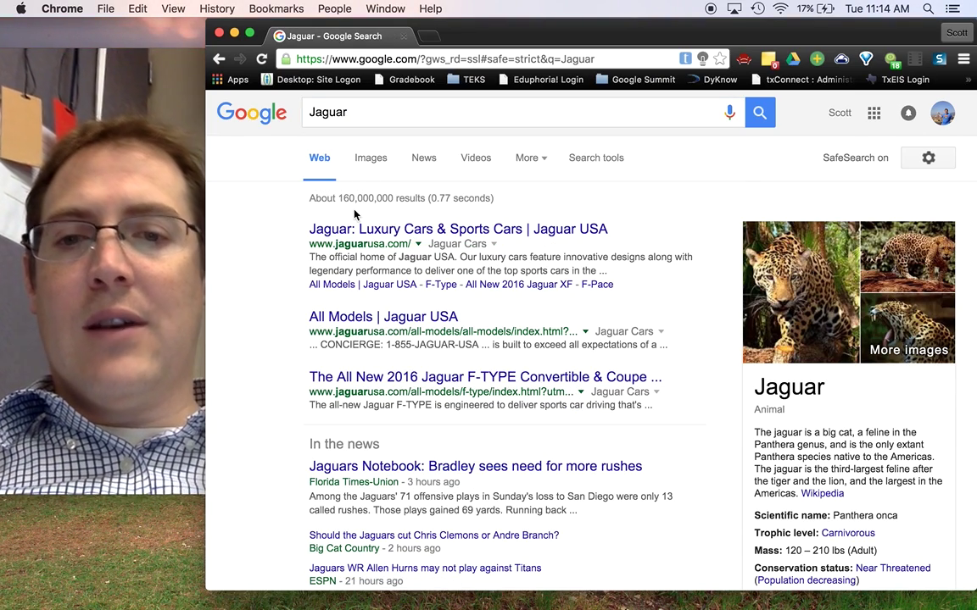
pyautogui.click(365, 117)
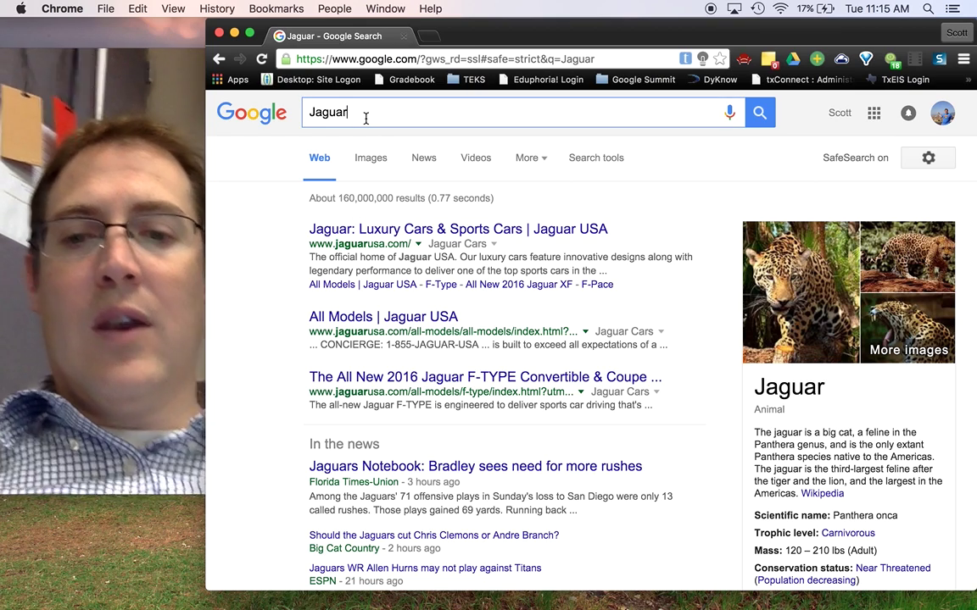
pyautogui.write('-')
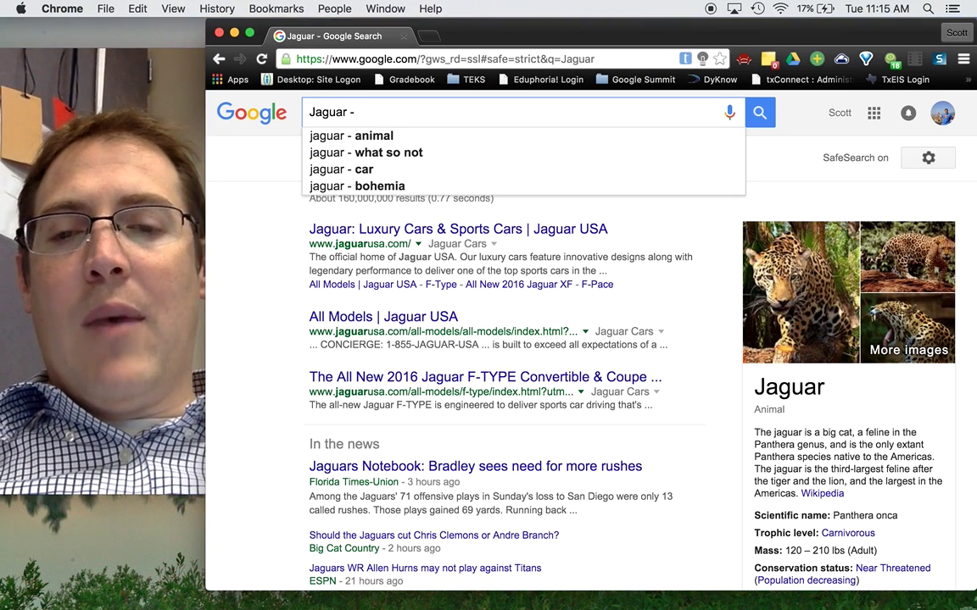
pyautogui.write(' car')
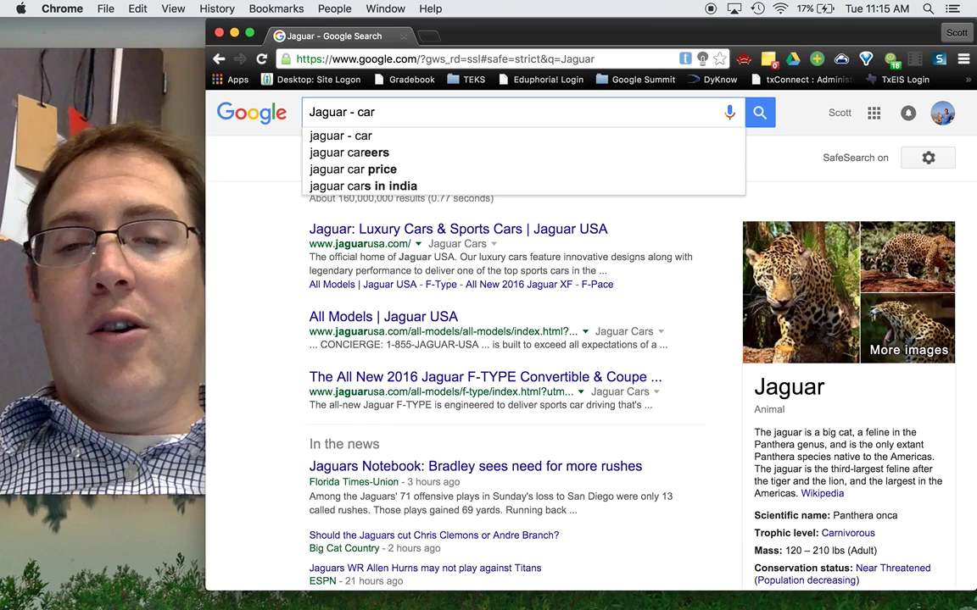
pyautogui.press('Return')
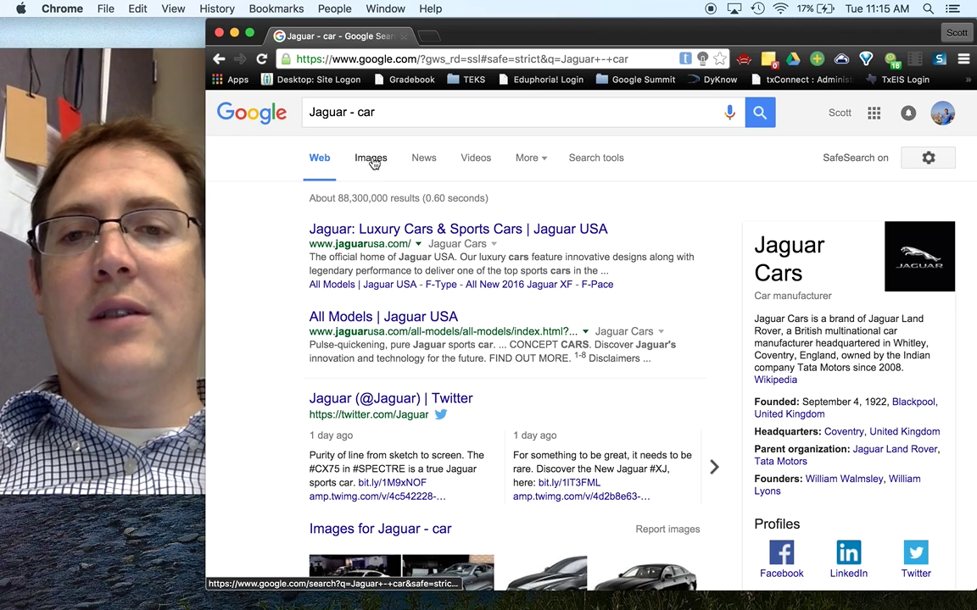
pyautogui.click(357, 114)
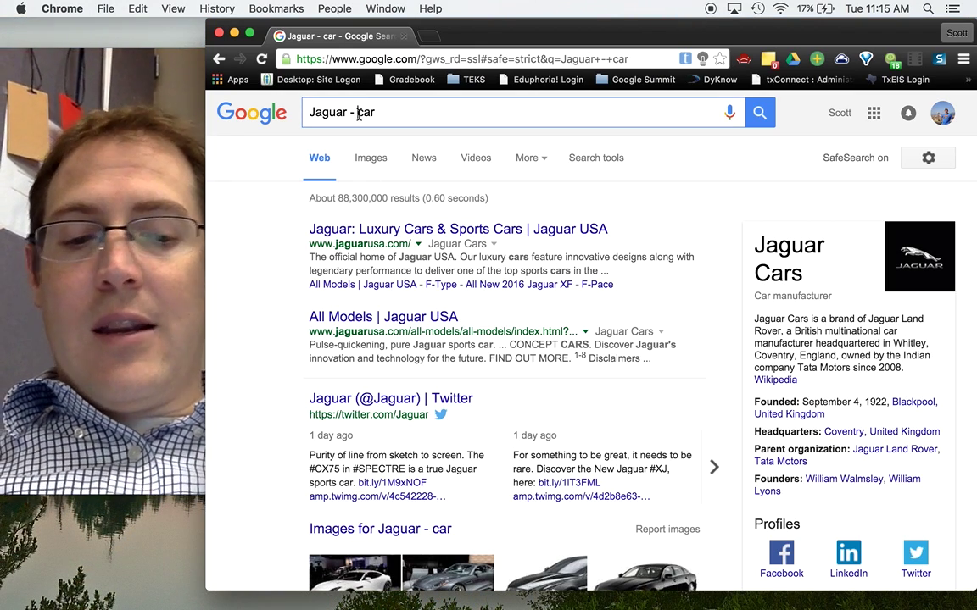
pyautogui.press('Return')
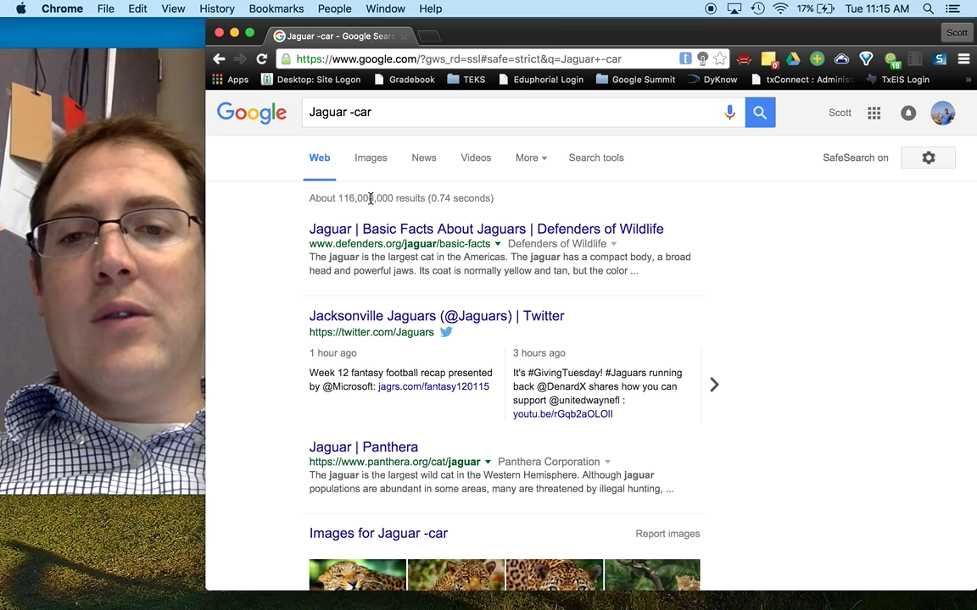
# Search Jaguar -car + America (about 9,460,000 results), then select the query
pyautogui.click(400, 114)
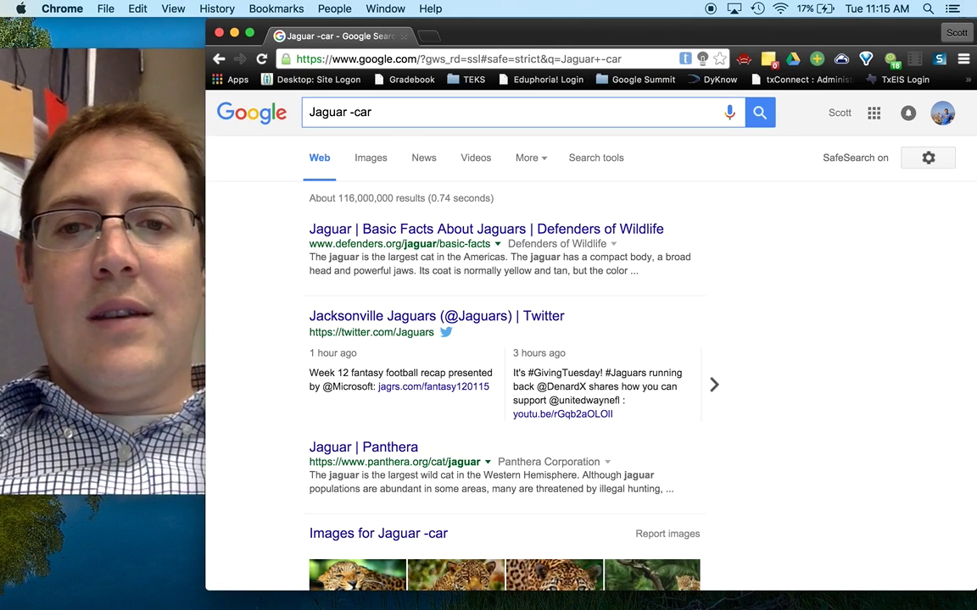
pyautogui.write('+ Ame')
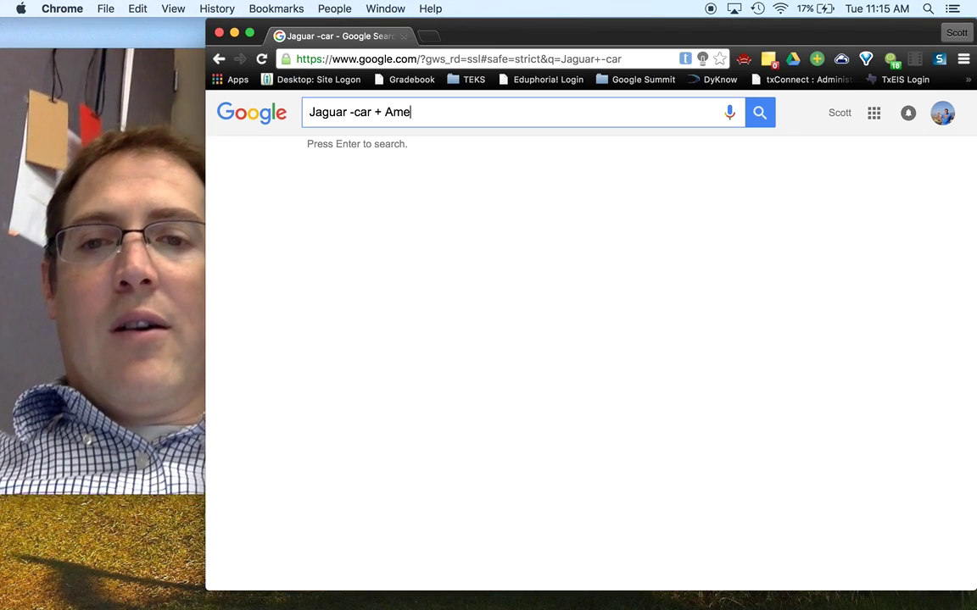
pyautogui.write('rica')
pyautogui.press('Return')
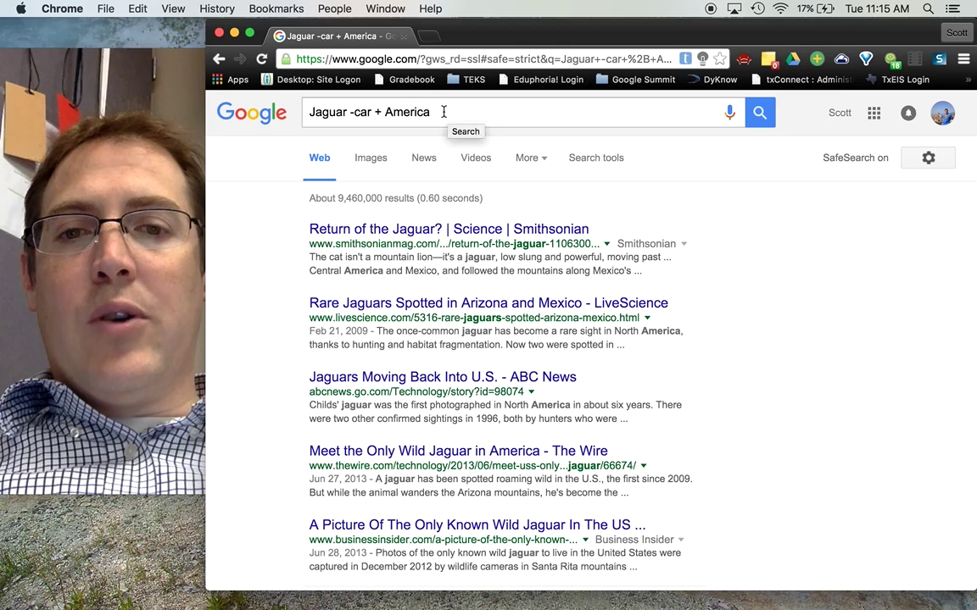
pyautogui.moveTo(442, 111); pyautogui.dragTo(298, 109)
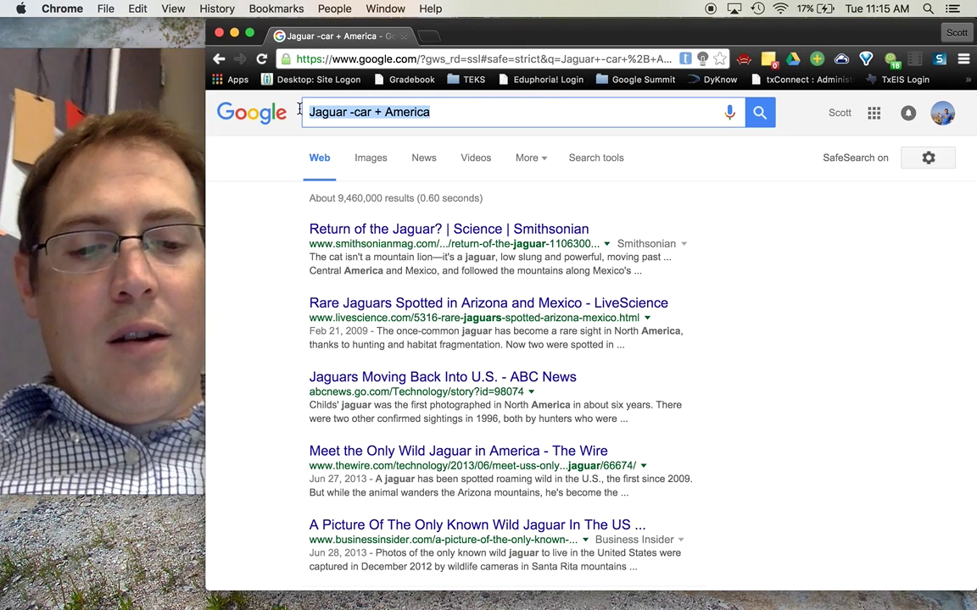
# Search 'Obama voted * on the bill' (about 102,000,000 results), then clear the query
pyautogui.press('BackSpace')
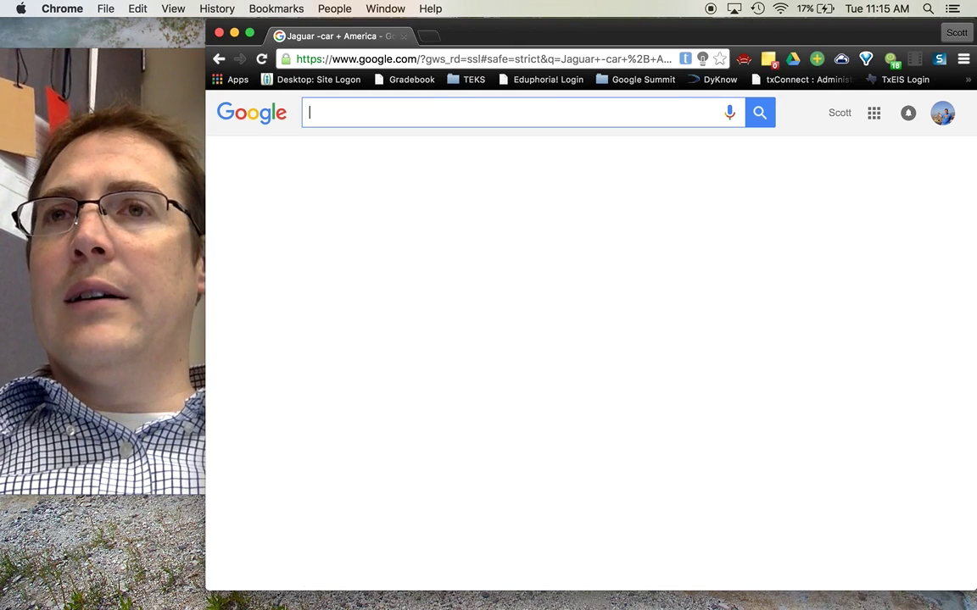
pyautogui.write('O')
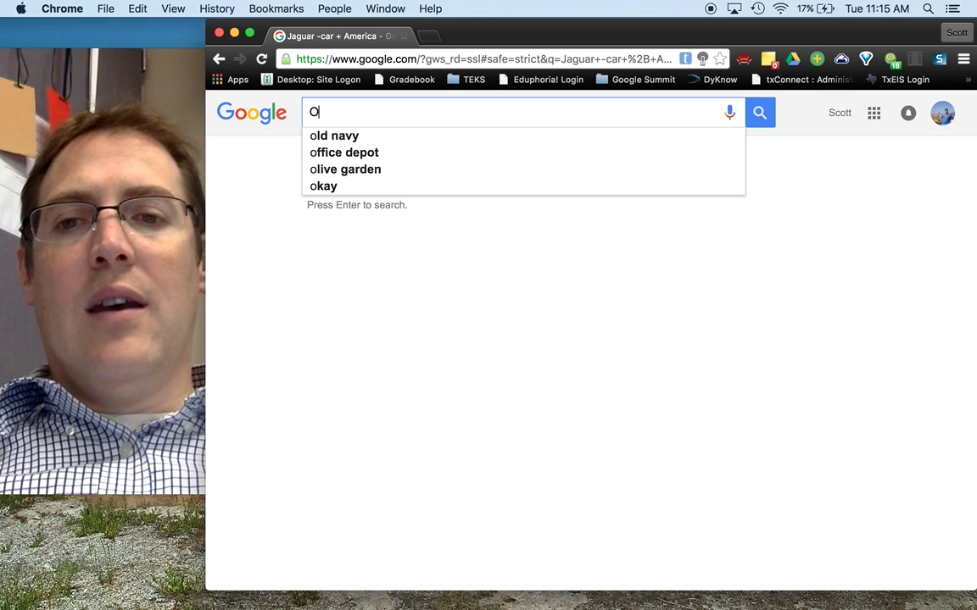
pyautogui.write('bam')
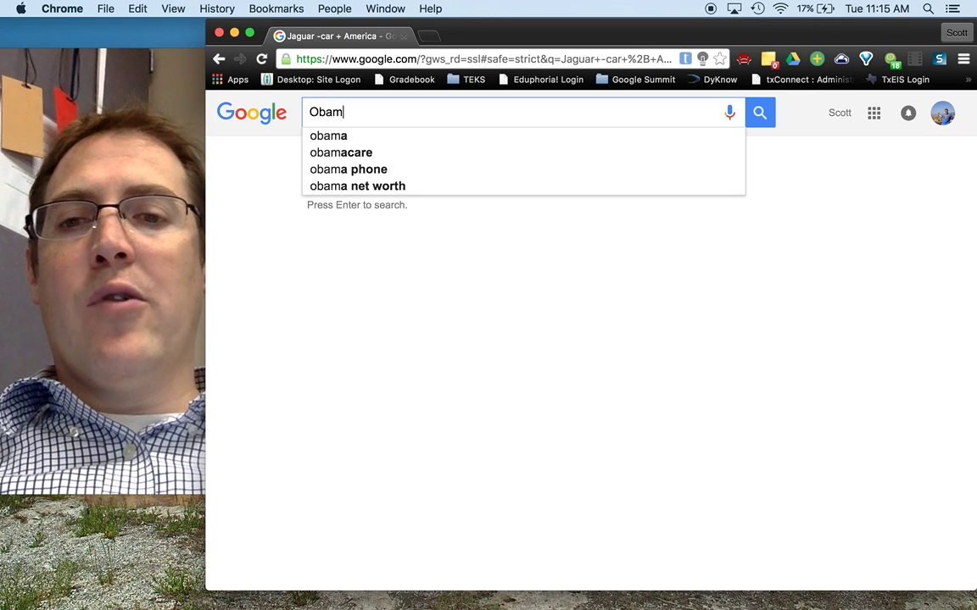
pyautogui.write('a voted *O')
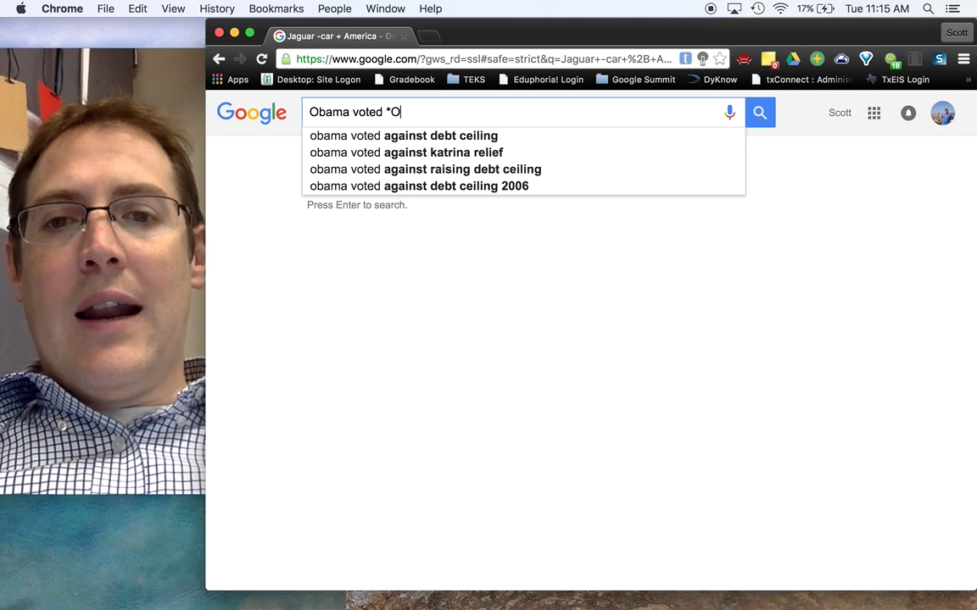
pyautogui.press('BackSpace')
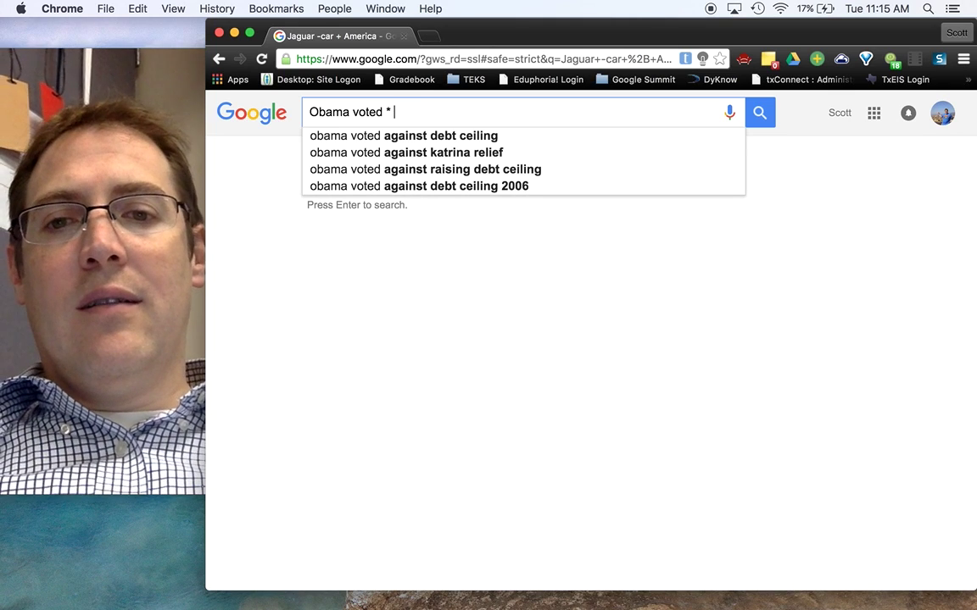
pyautogui.write('on the bill')
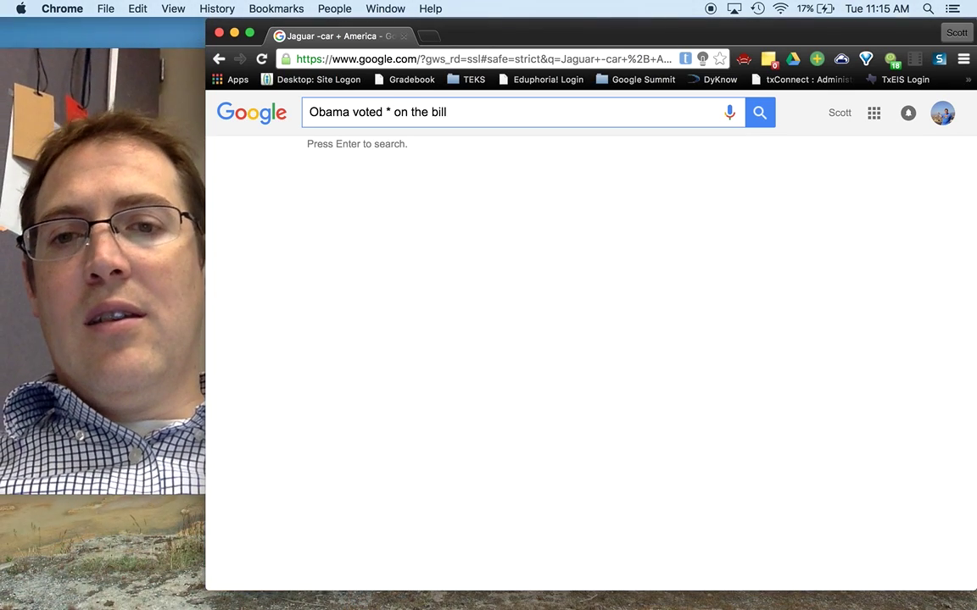
pyautogui.press('Return')
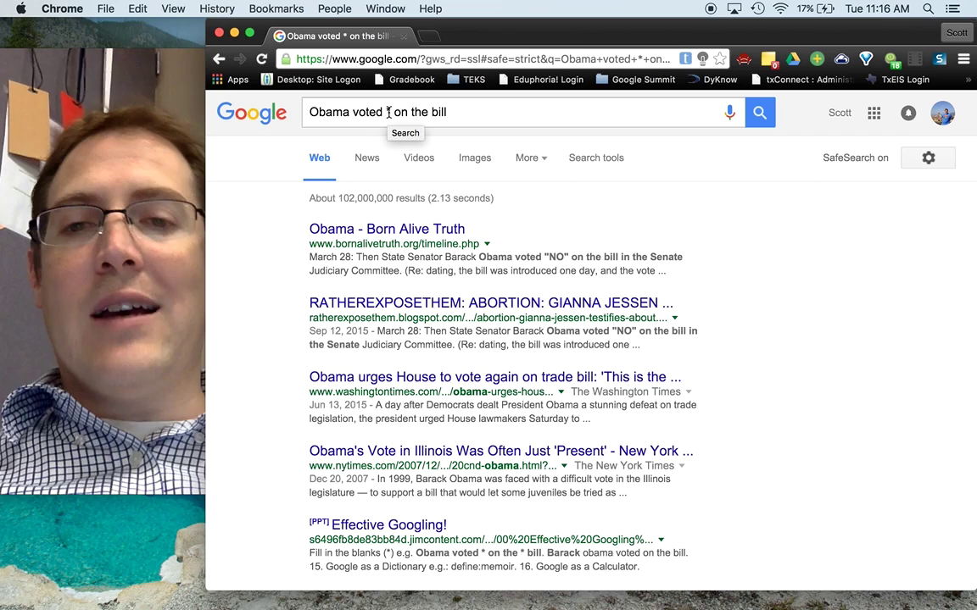
pyautogui.moveTo(450, 112); pyautogui.dragTo(300, 113)
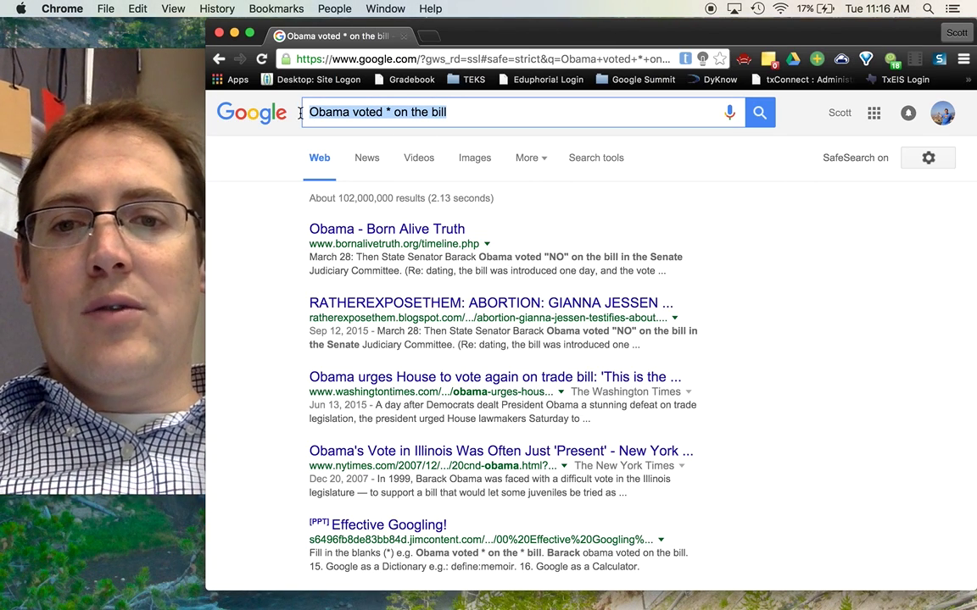
pyautogui.press('BackSpace')
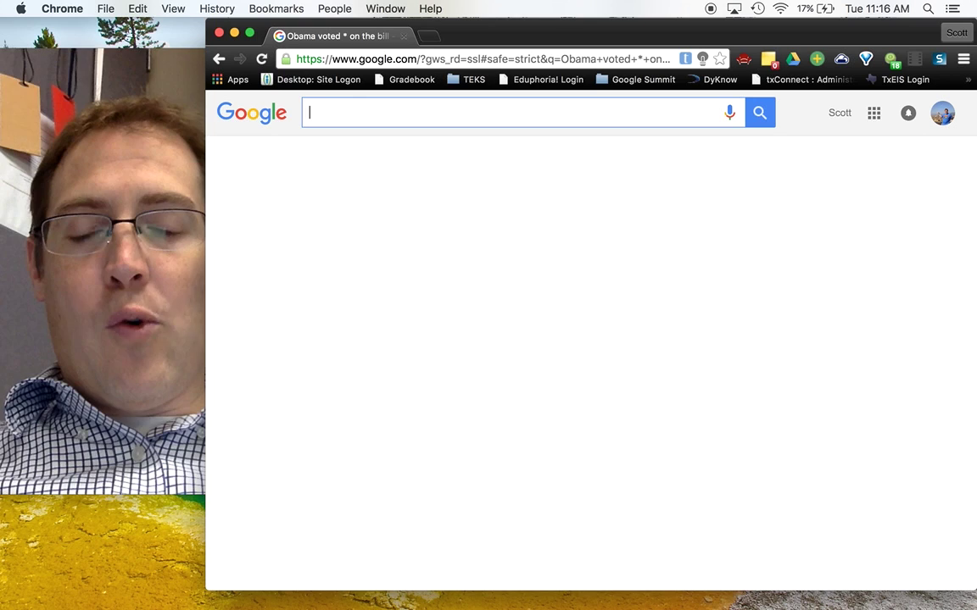
# Search Google for 'search operators', returning about 166,000,000 results
pyautogui.write('g')
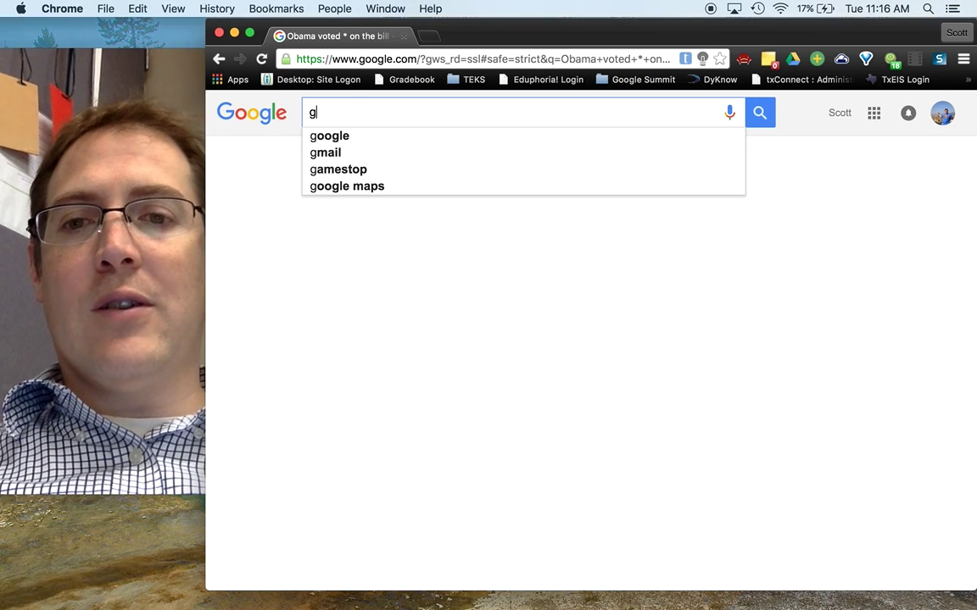
pyautogui.press('BackSpace')
pyautogui.write('seach oper')
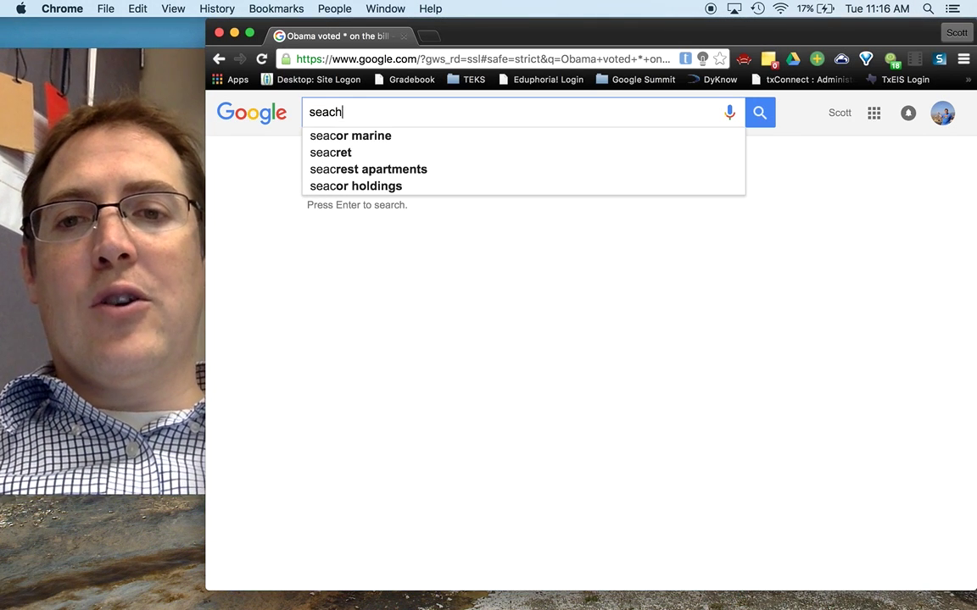
pyautogui.press('BackSpace')
pyautogui.press('BackSpace')
pyautogui.press('BackSpace')
pyautogui.press('BackSpace')
pyautogui.press('BackSpace')
pyautogui.press('BackSpace')
pyautogui.press('BackSpace')
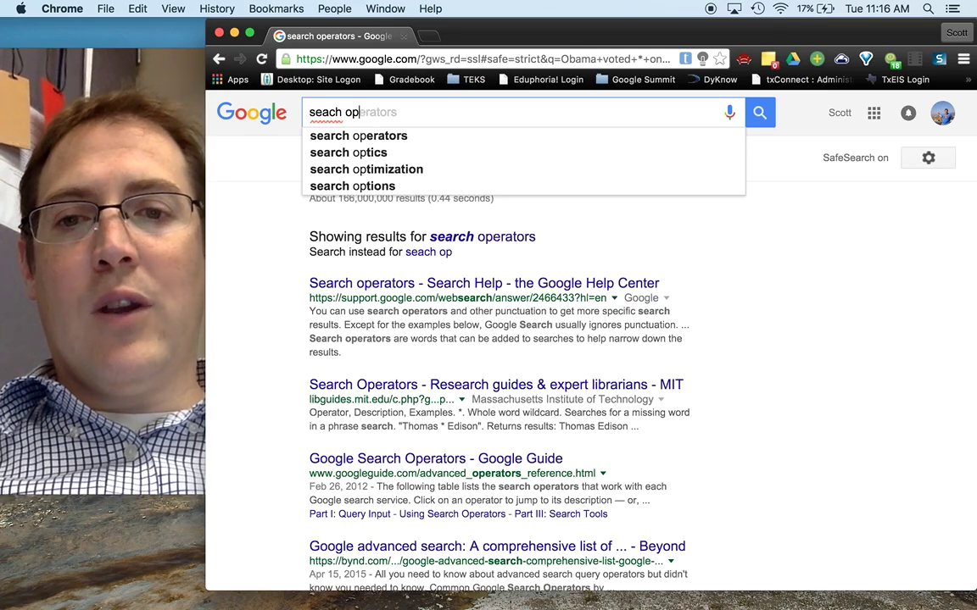
pyautogui.write('rch o')
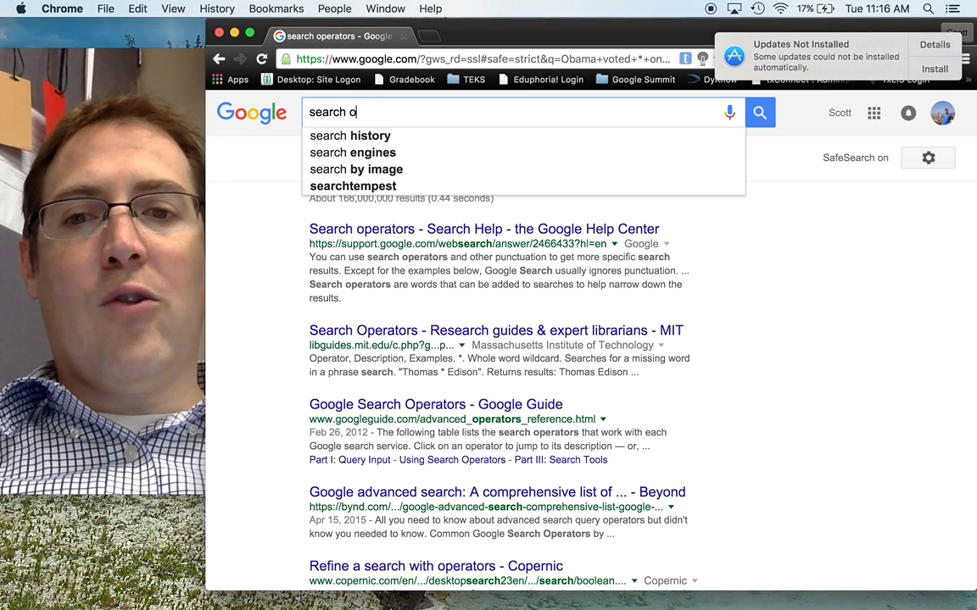
pyautogui.write('perators')
pyautogui.press('Return')
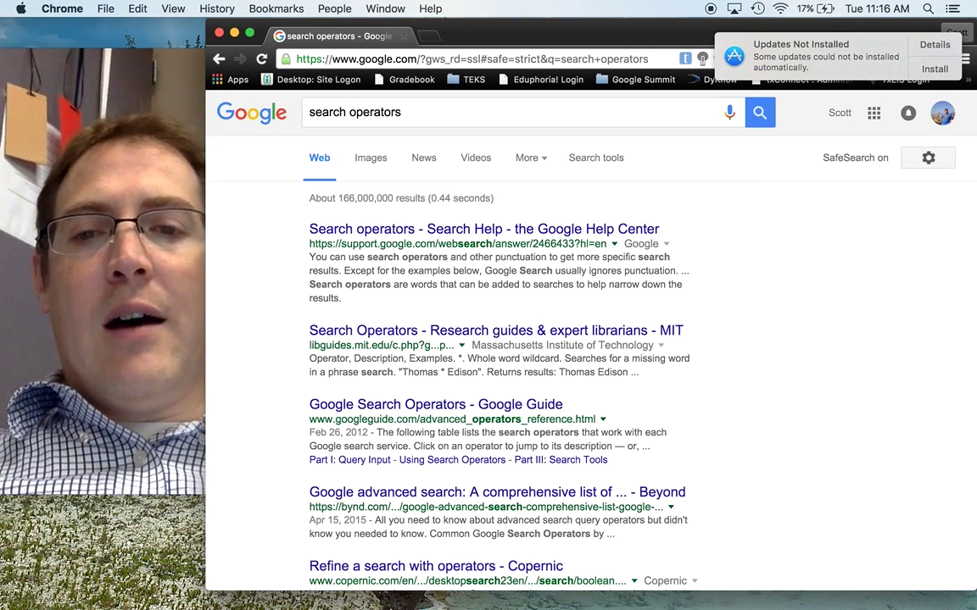